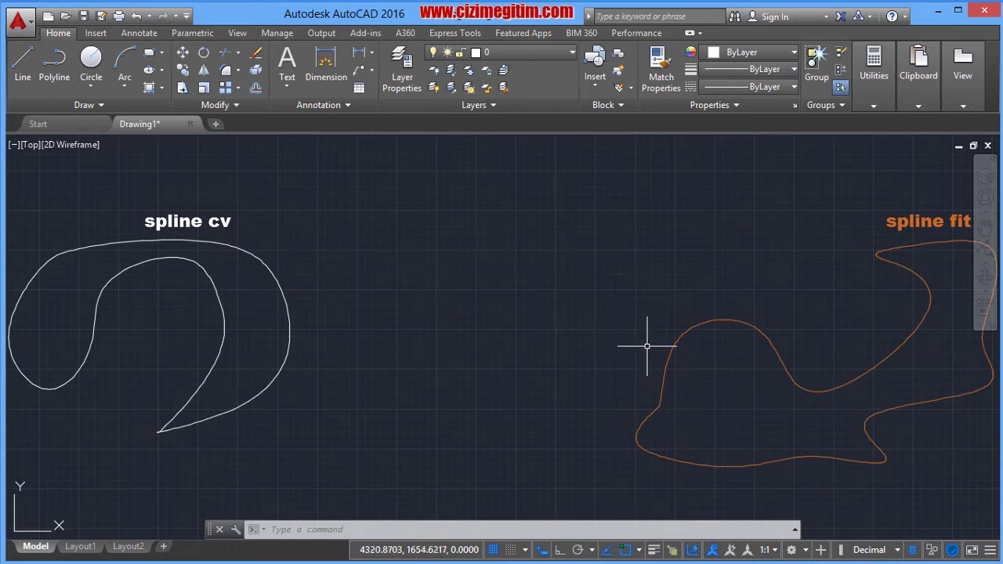
Fit both splines in view and select 'spline cv' to show its Control Vertices, not-closed properties
scroll(651, 361, "down", 2)
middle_click_drag(613, 374, 581, 373)
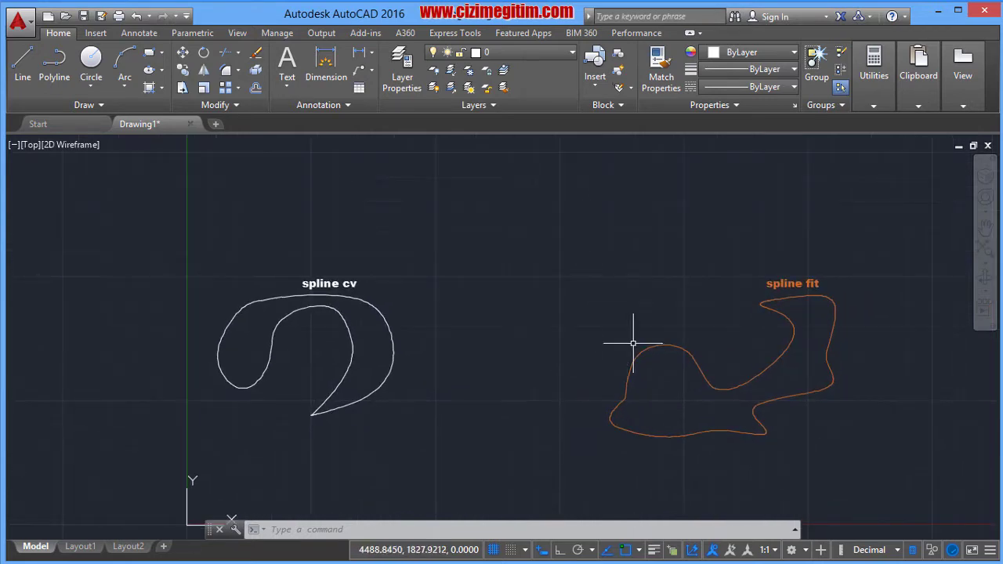
left_click(391, 337)
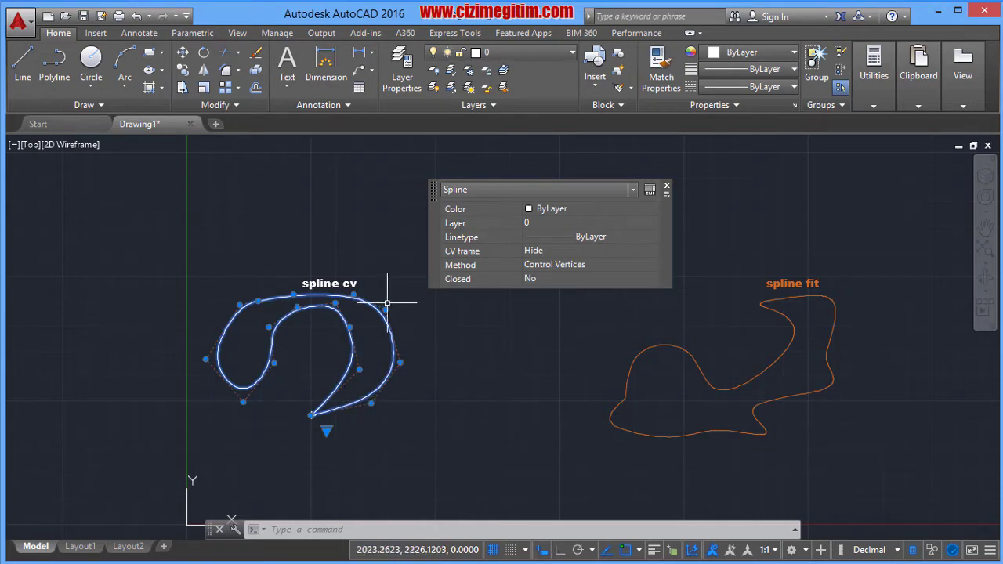
Deselect the white spline, then select the orange fit spline and pick its grip
scroll(395, 350, "up", 2)
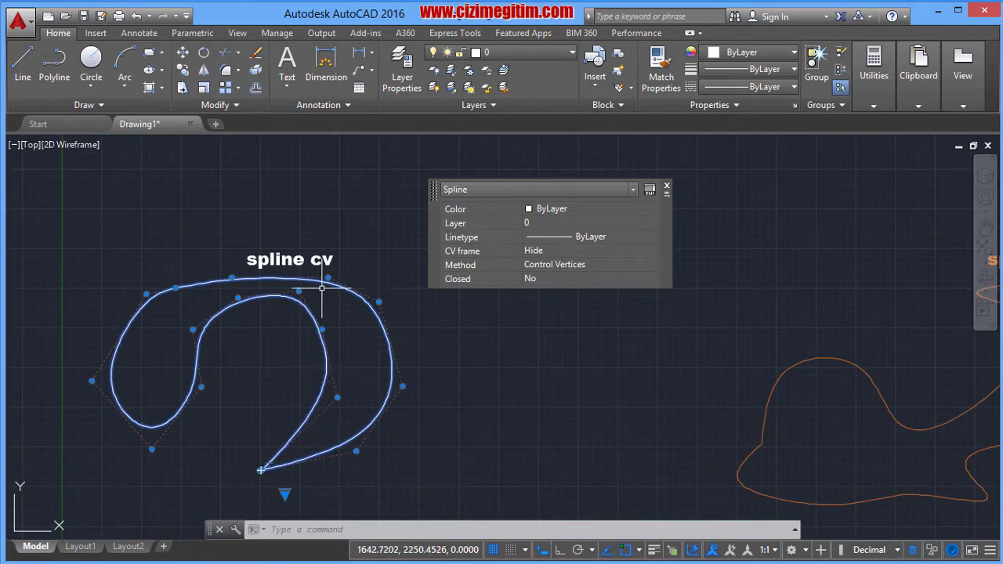
key("Escape")
left_click(792, 370)
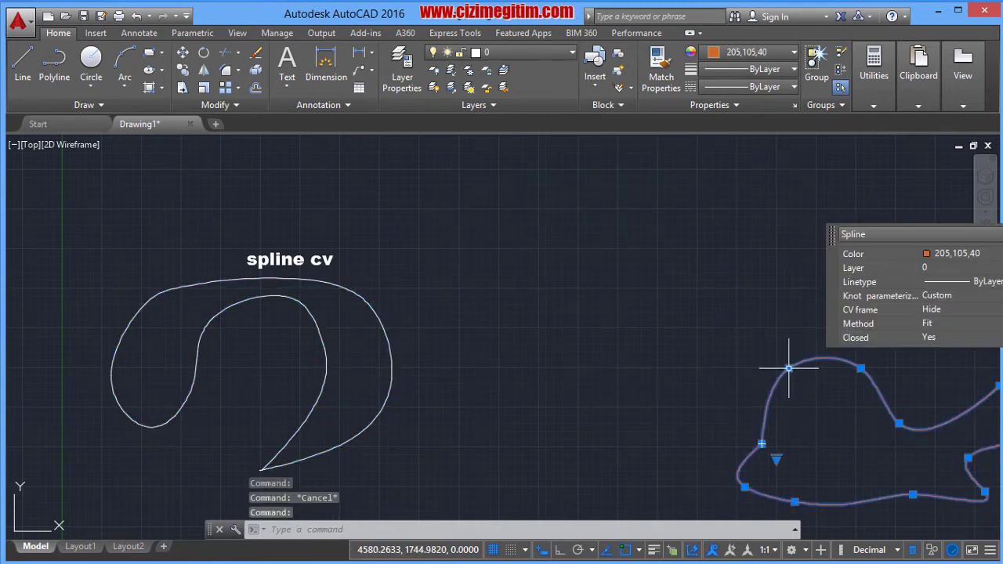
mouse_move(788, 370)
middle_mouse_down()
mouse_move(522, 410)
mouse_move(455, 397)
mouse_move(368, 410)
middle_mouse_up()
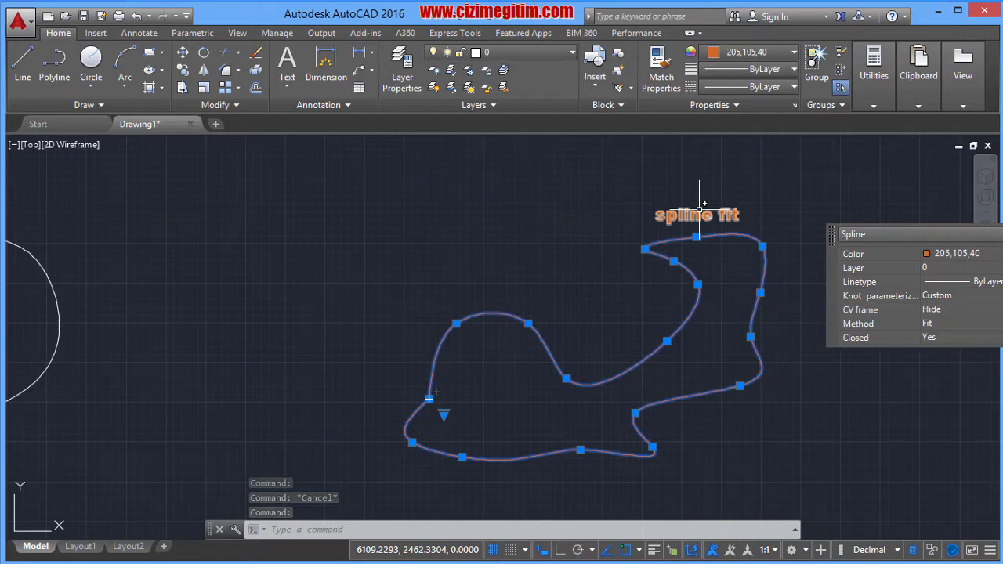
left_click(751, 337)
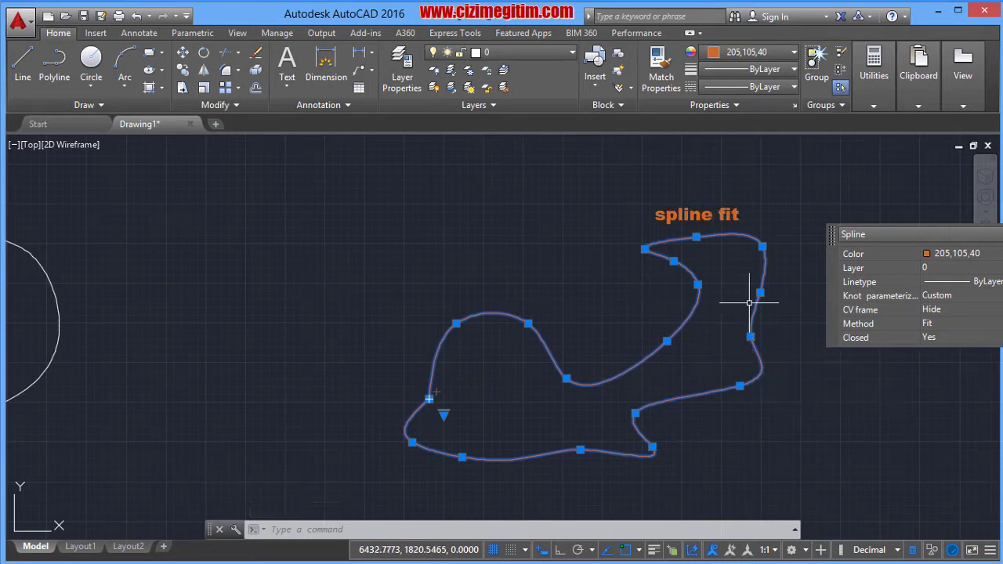
mouse_move(613, 343)
middle_mouse_down()
mouse_move(732, 336)
mouse_move(663, 334)
middle_mouse_up()
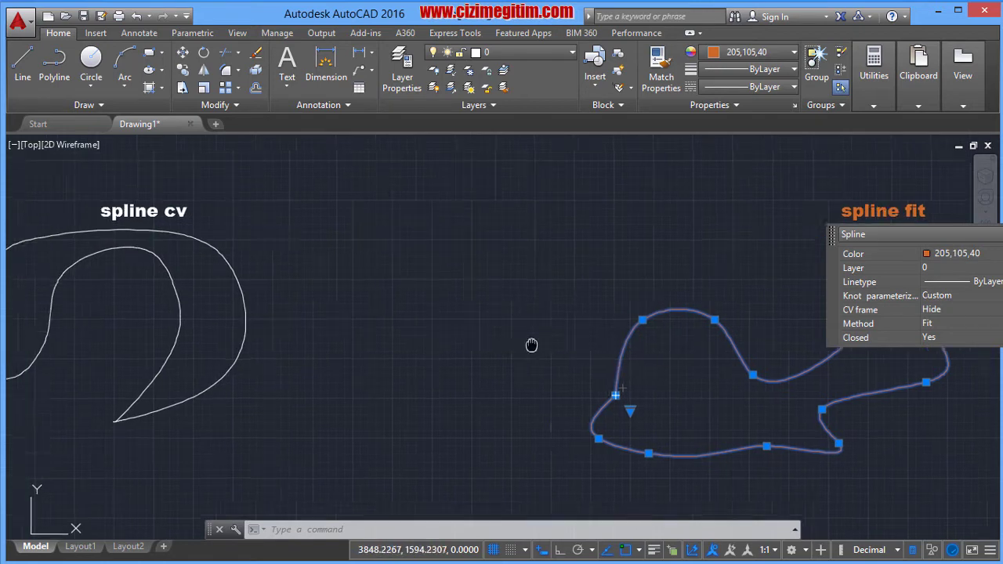
middle_click_drag(614, 366, 664, 402)
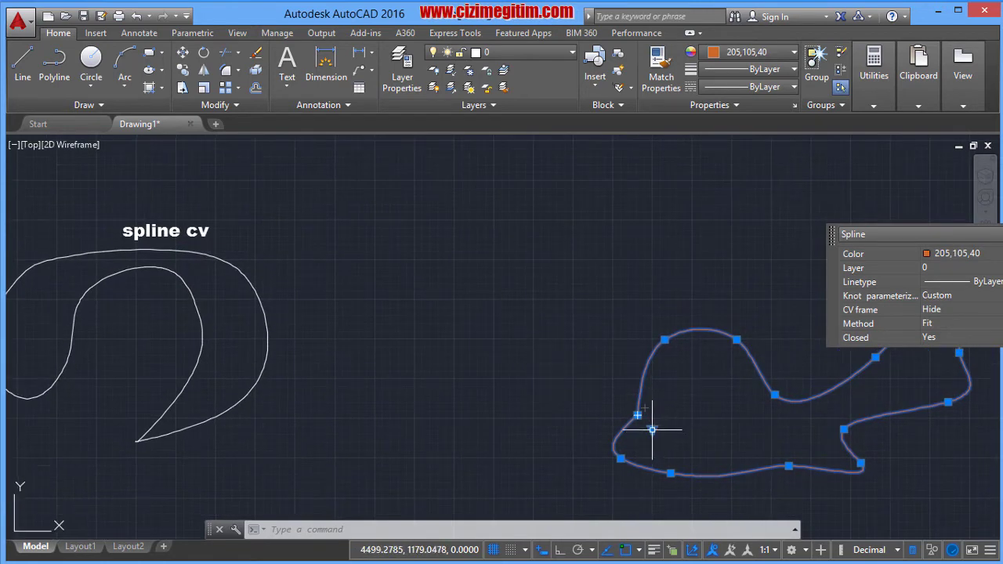
mouse_move(652, 430)
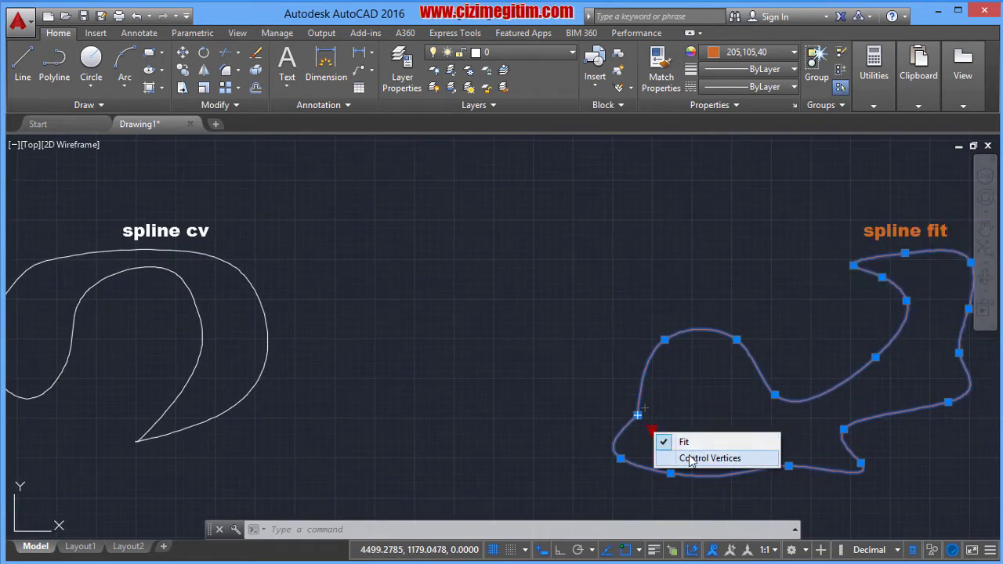
Switch the orange spline to Control Vertices, then back to Fit, and zoom out to both splines
left_click(692, 461)
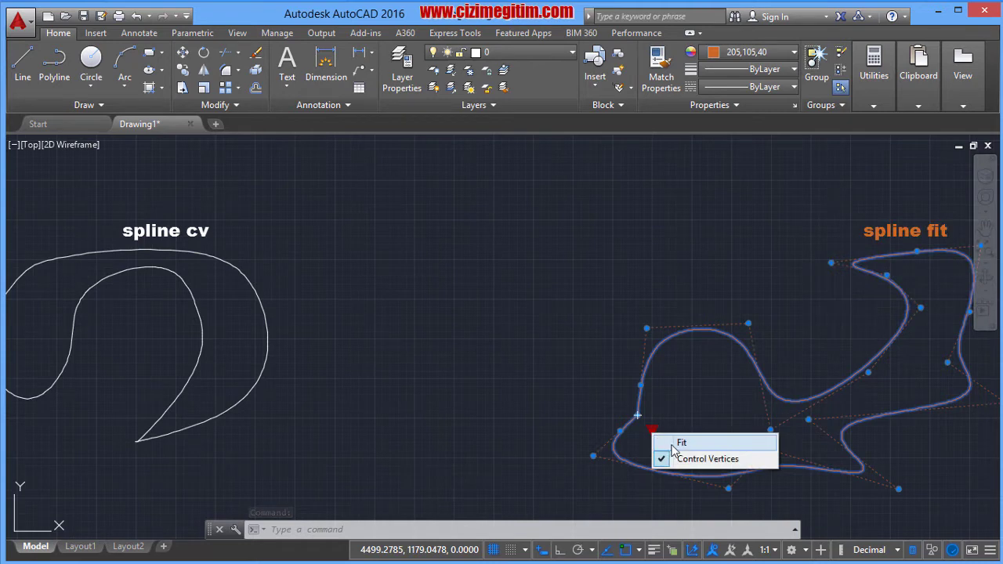
left_click(662, 443)
scroll(627, 424, "down", 6)
middle_click_drag(635, 412, 534, 390)
key("Escape")
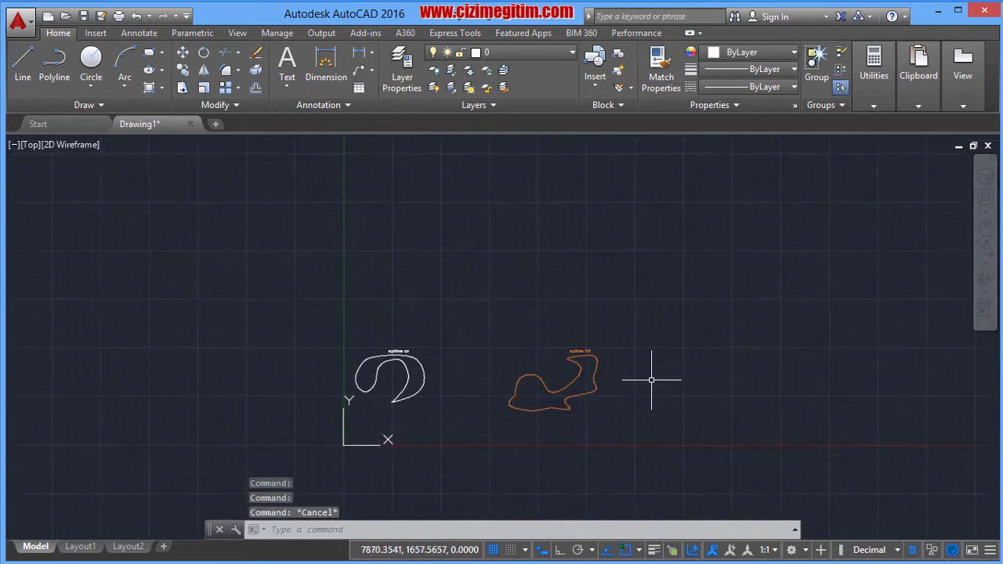
middle_click_drag(650, 381, 560, 376)
scroll(572, 373, "up", 3)
scroll(514, 358, "down", 1)
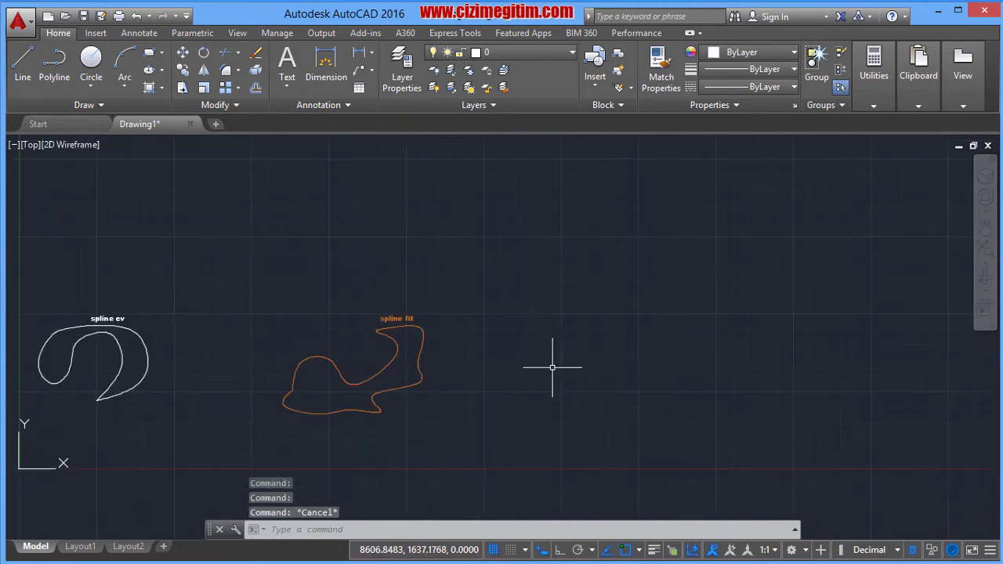
scroll(517, 362, "up", 2)
type("sp")
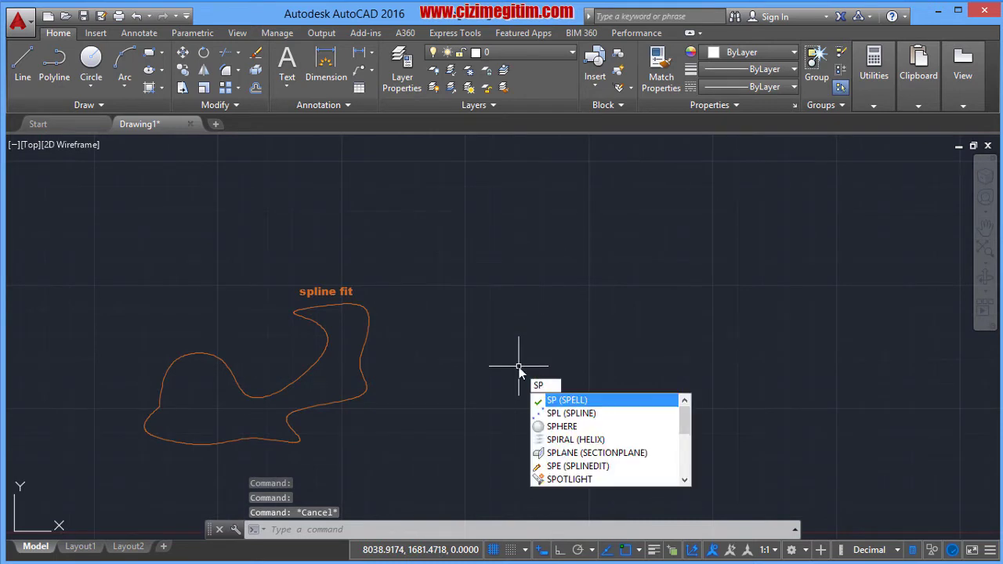
type("l")
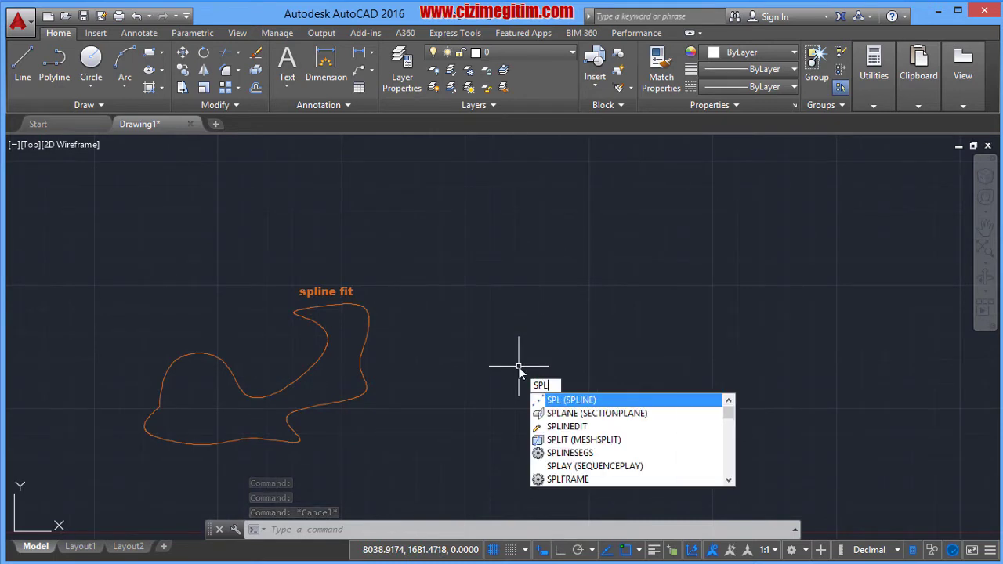
left_click(588, 401)
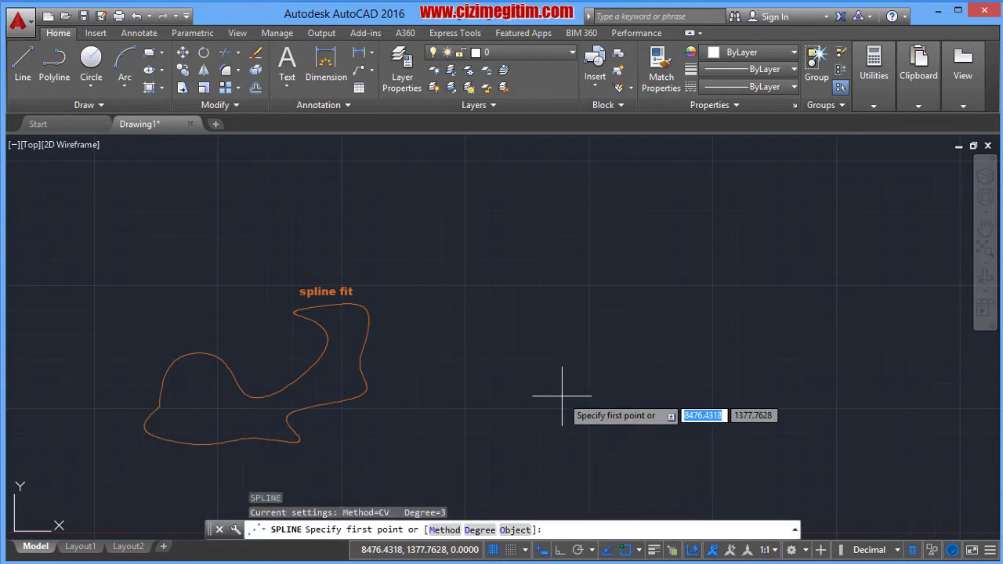
left_click(455, 530)
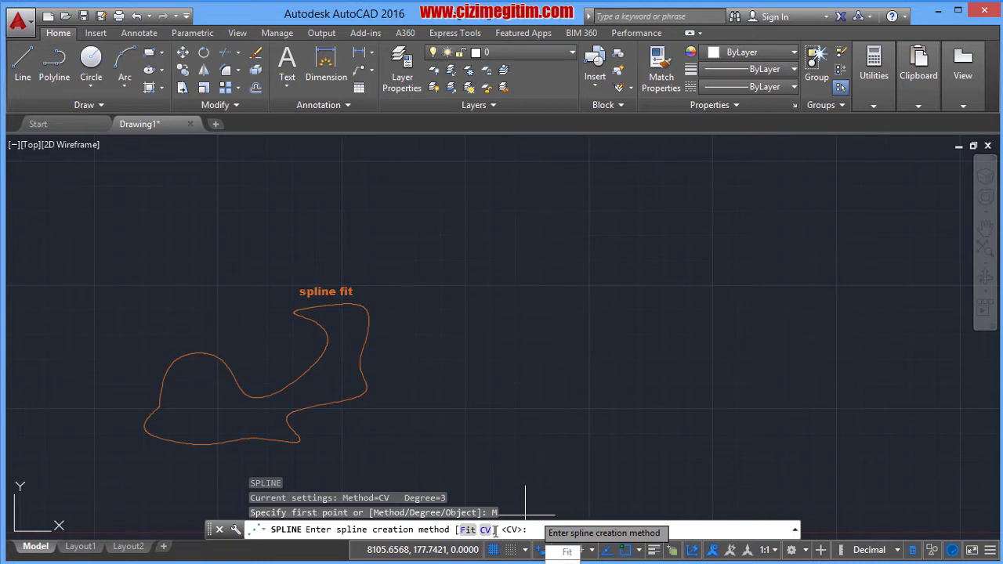
key("Escape")
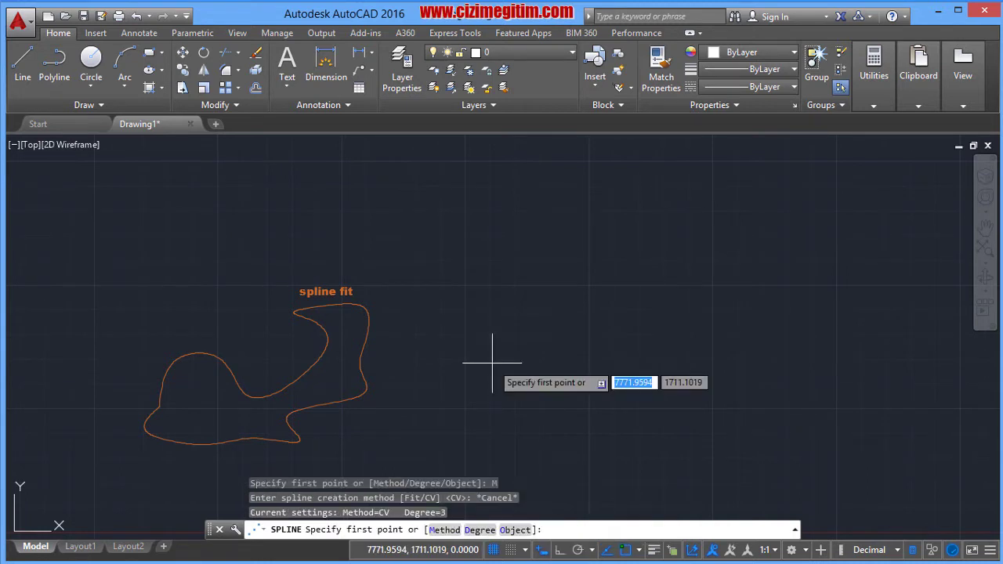
left_click(481, 529)
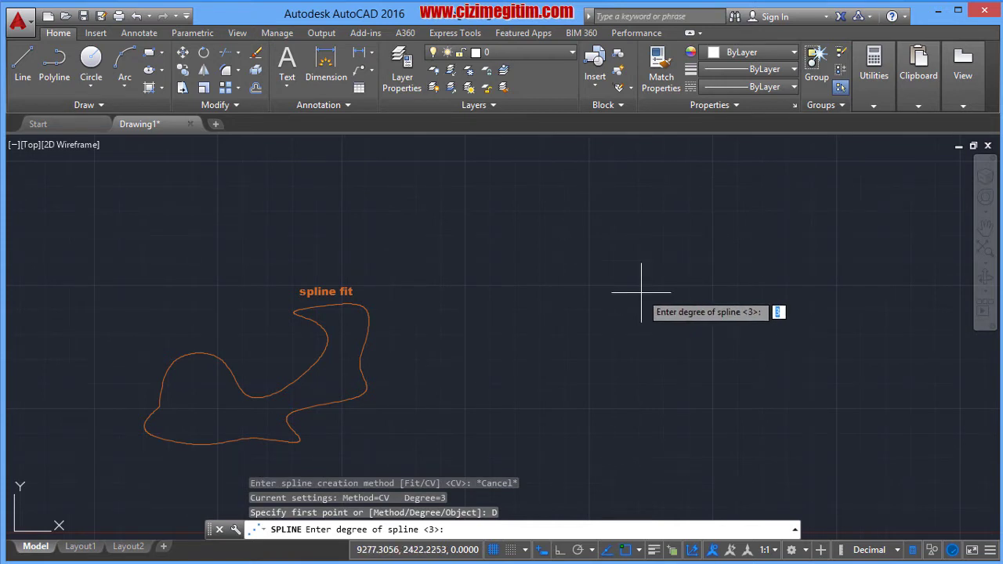
type("50")
key("Return")
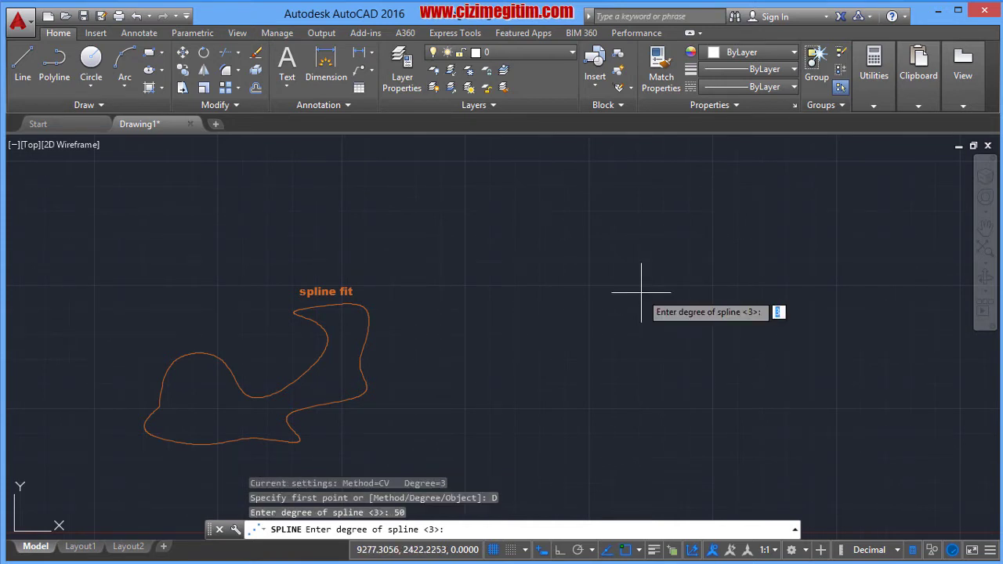
key("Return")
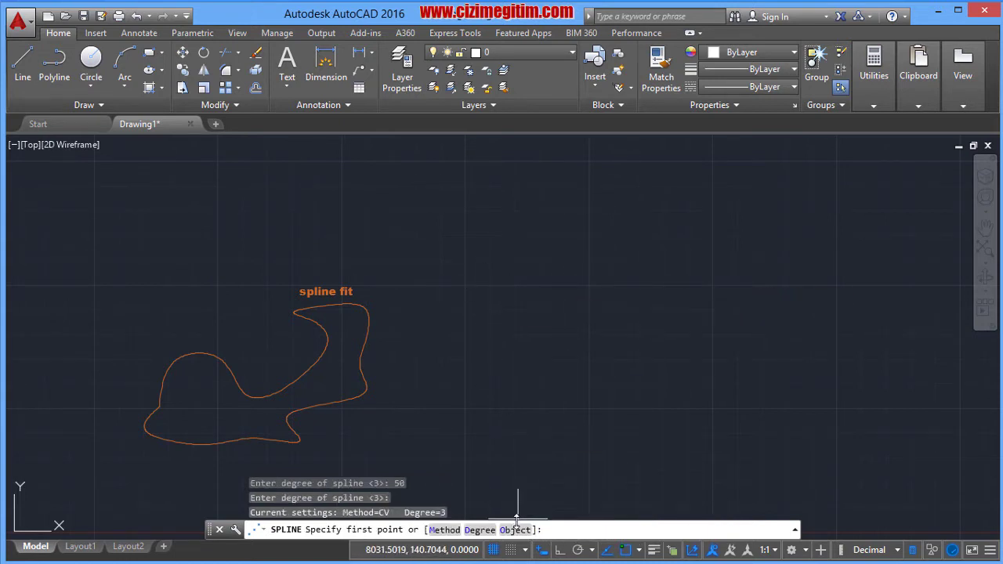
left_click(517, 530)
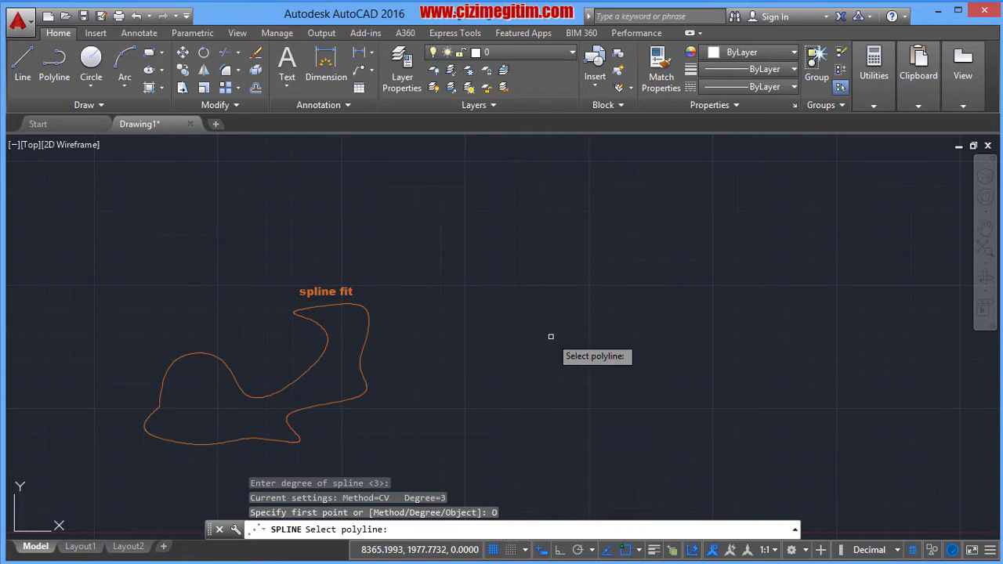
key("Escape")
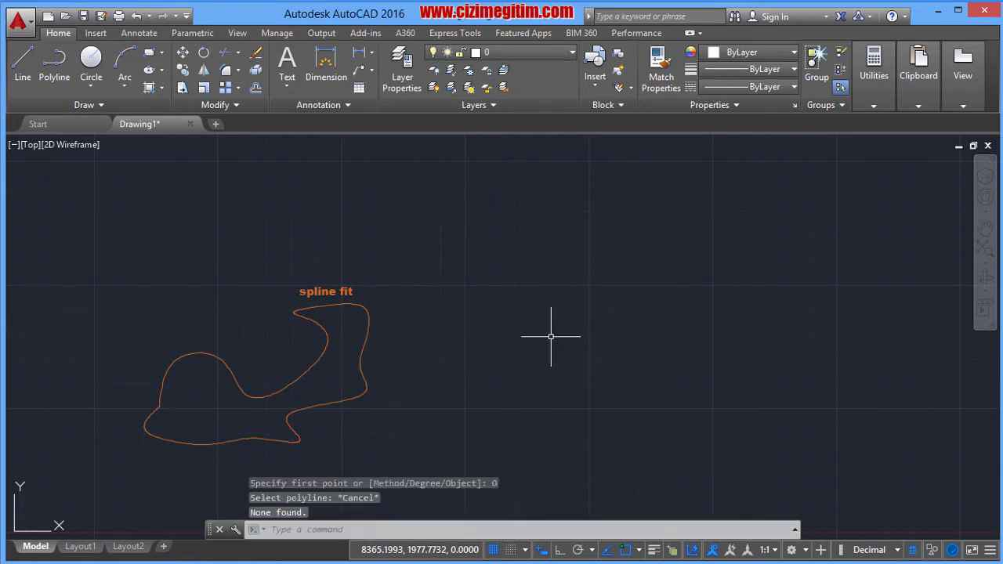
type("REC")
Draw a square rectangle in the drawing
key("Return")
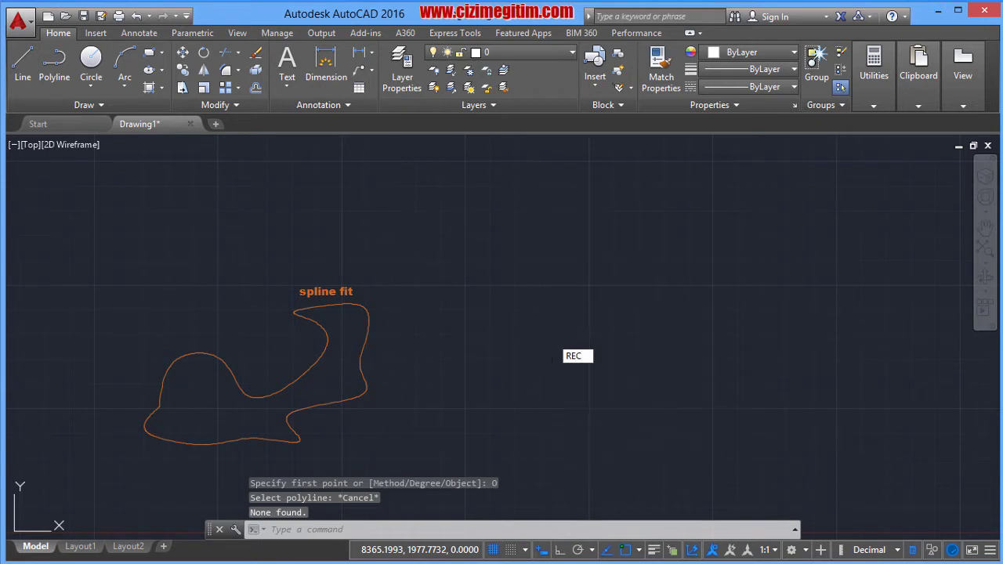
left_click(534, 273)
left_click(731, 472)
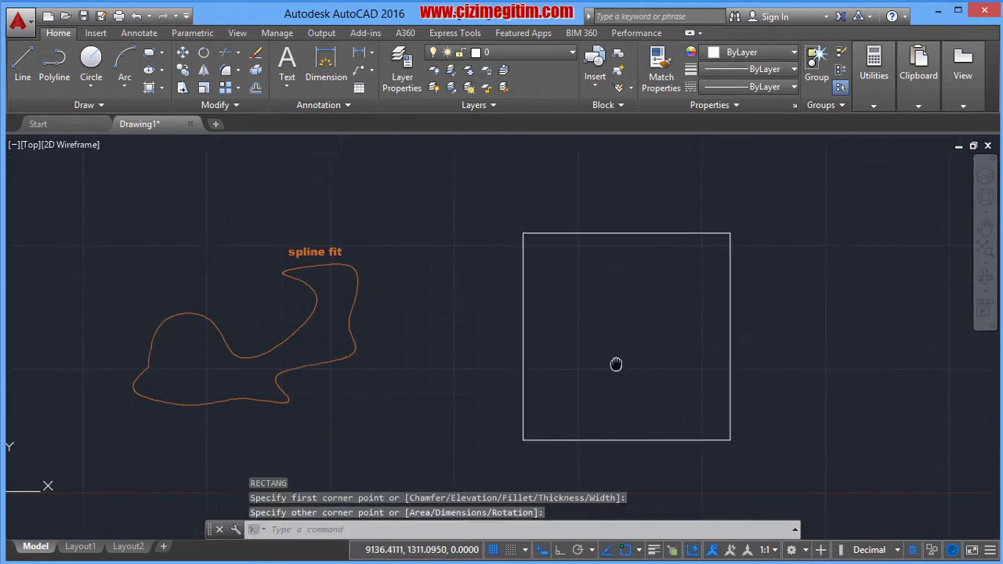
middle_click_drag(616, 362, 605, 376)
Convert the rectangle into a closed round spline with SPLINE's Object option
type("l")
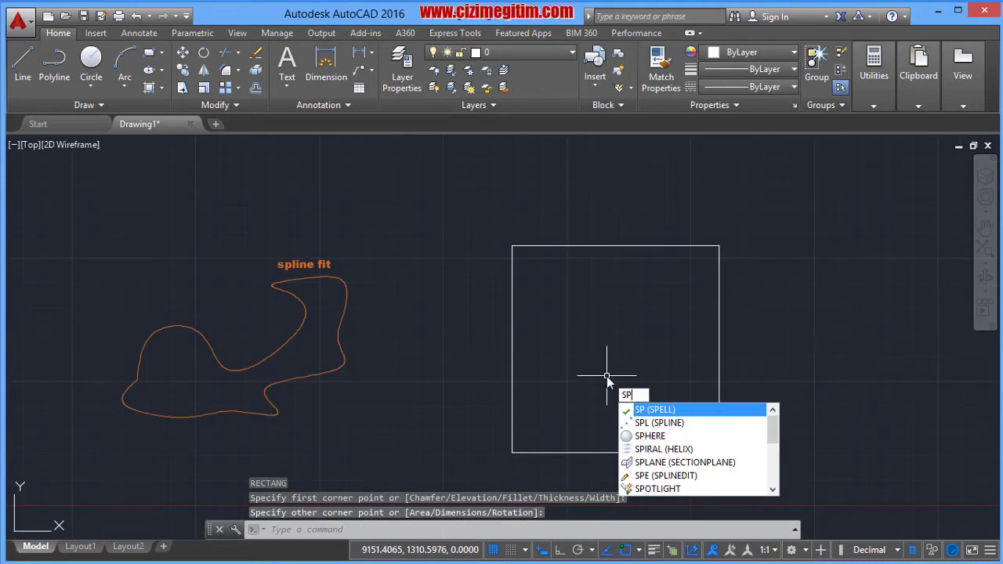
key("Return")
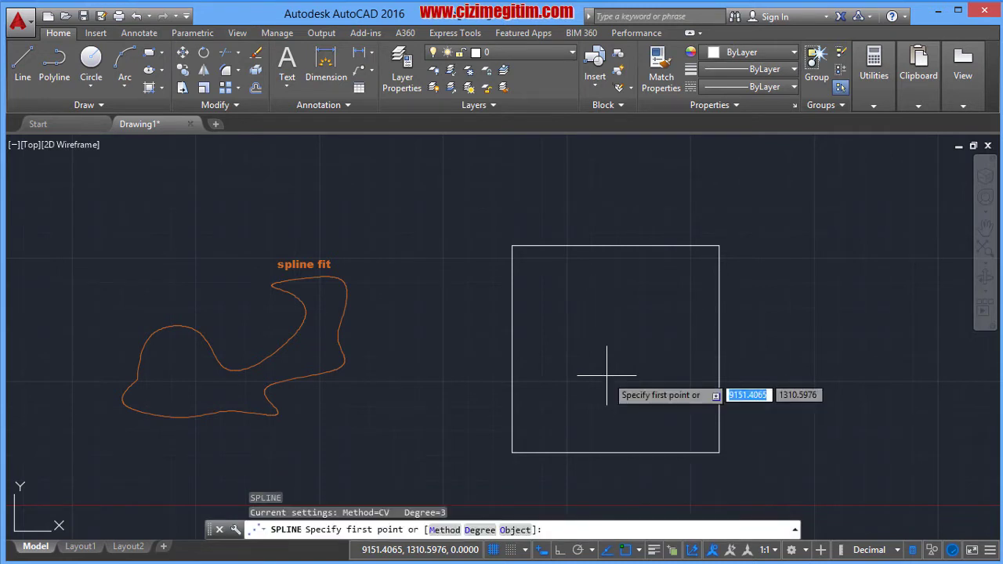
type("o")
key("Return")
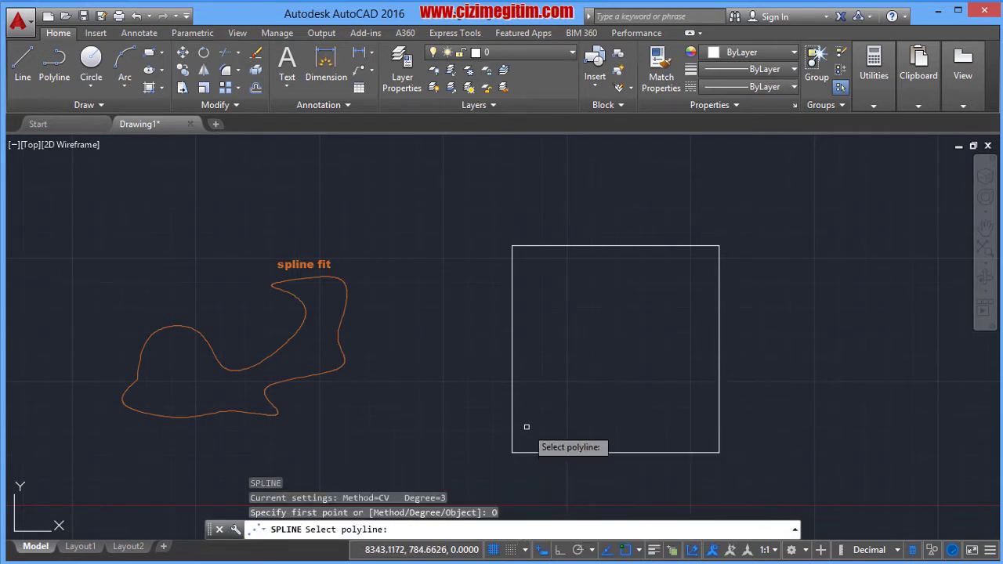
left_click(513, 400)
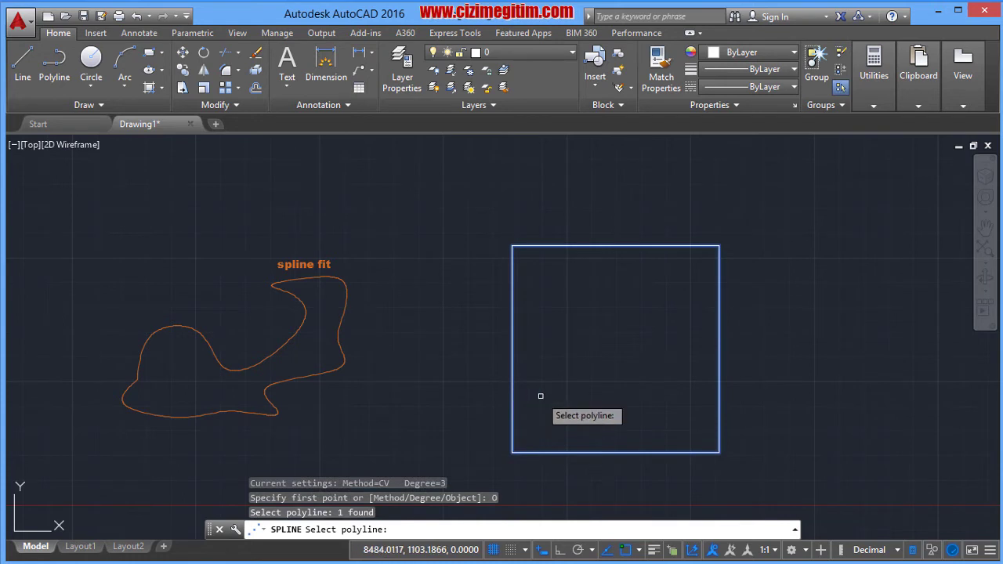
key("Return")
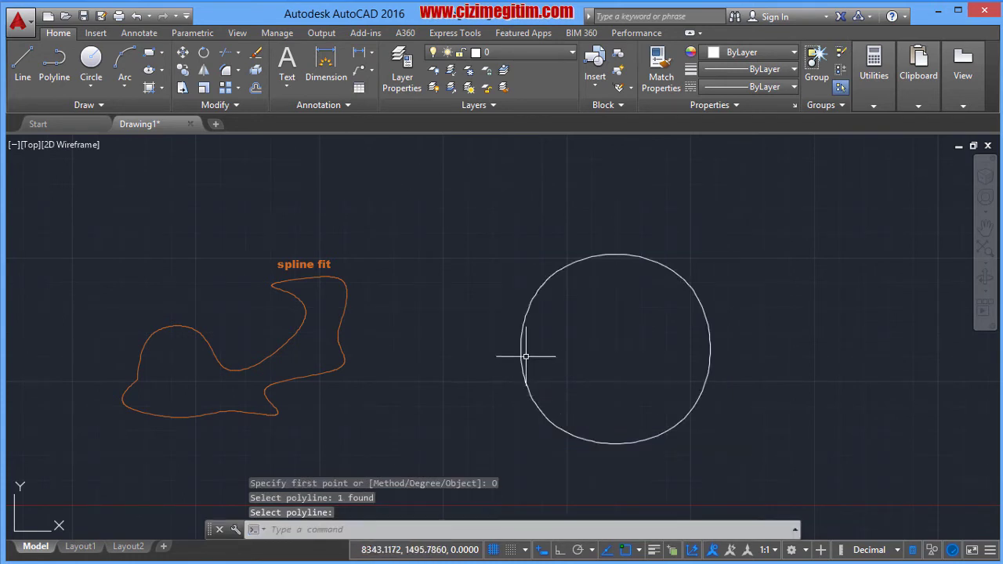
Select the round spline and switch it to the Fit method
left_click(526, 357)
mouse_move(593, 381)
middle_mouse_down()
mouse_move(489, 381)
mouse_move(454, 370)
middle_mouse_up()
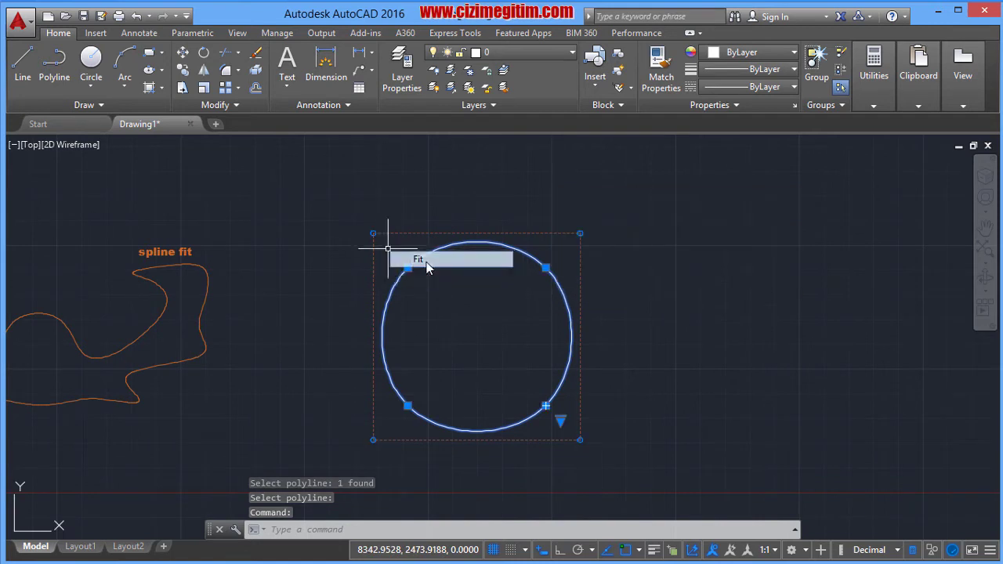
left_click(418, 260)
middle_click_drag(541, 417, 490, 416)
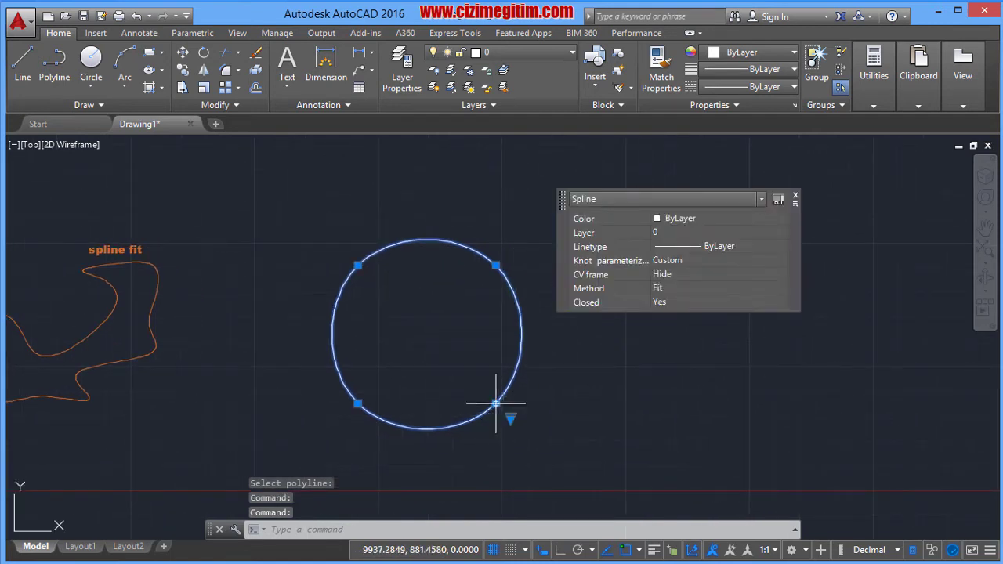
Move the spline's fit points up and left to form an irregular oval, then deselect it
left_click(495, 404)
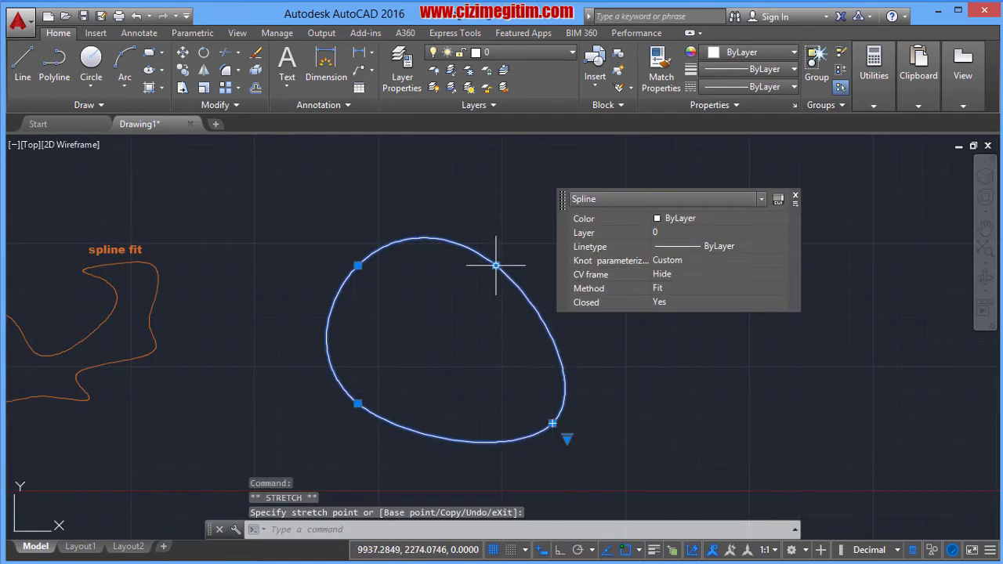
left_click(546, 235)
left_click(363, 263)
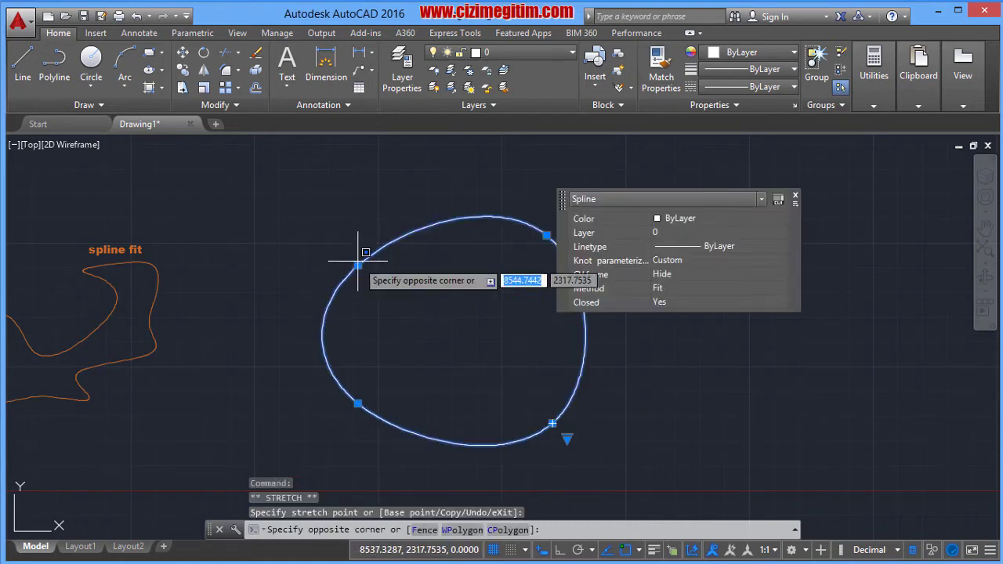
left_click(362, 263)
left_click(358, 265)
left_click(341, 239)
scroll(455, 365, "down", 3)
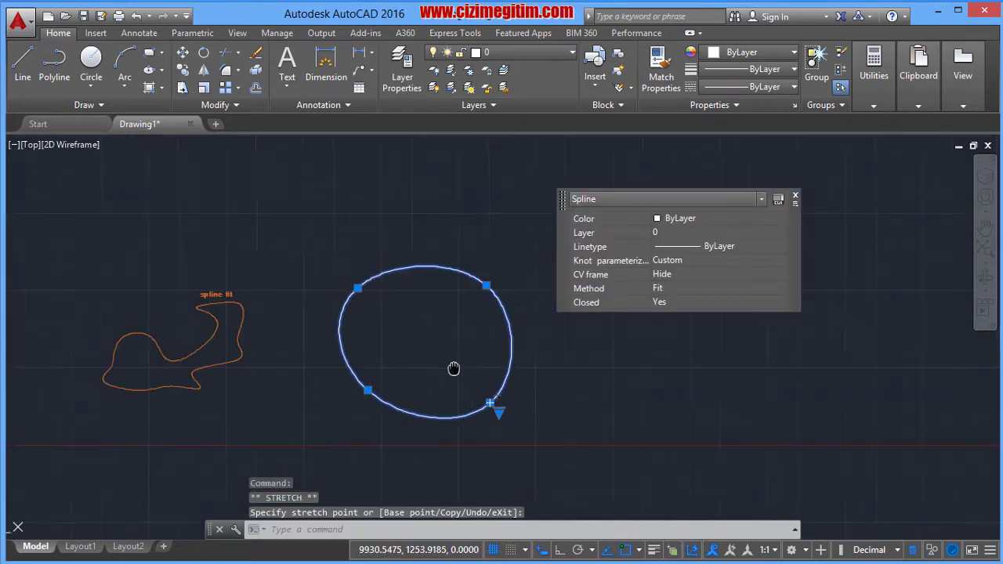
scroll(463, 328, "up", 2)
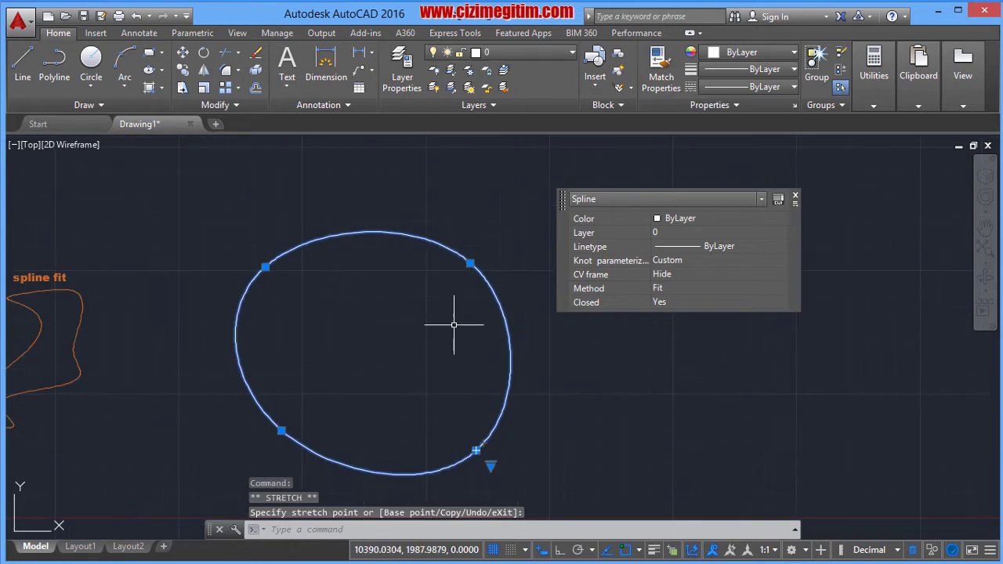
key("Escape")
middle_click_drag(549, 345, 497, 342)
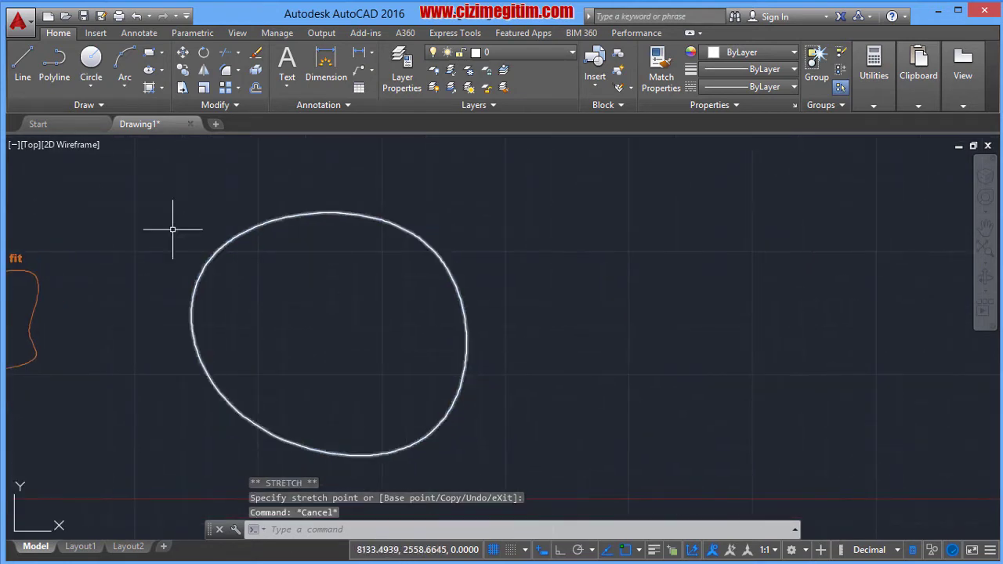
Start a polyline right of the oval and place vertices along its bottom and right side
left_click(62, 75)
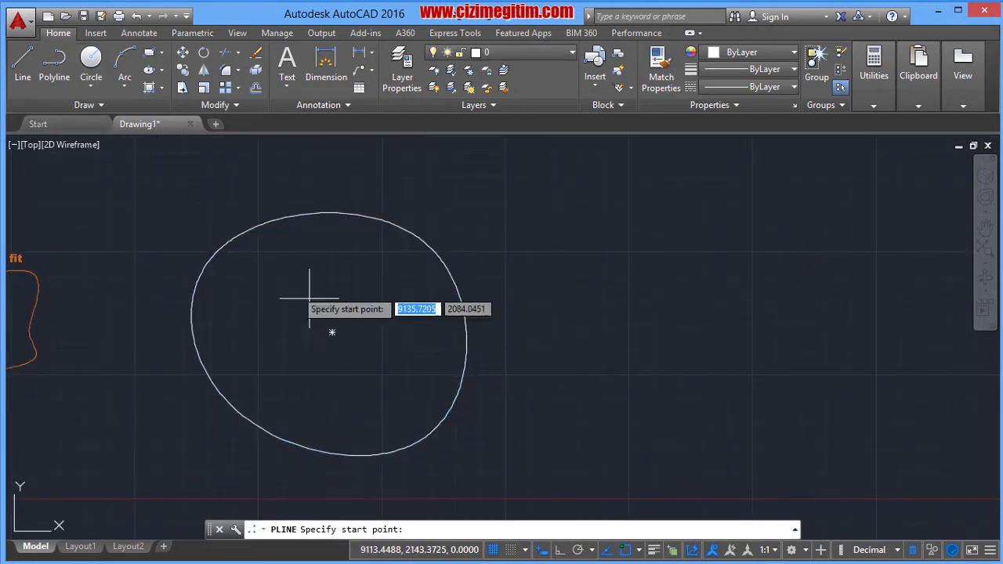
left_click(617, 408)
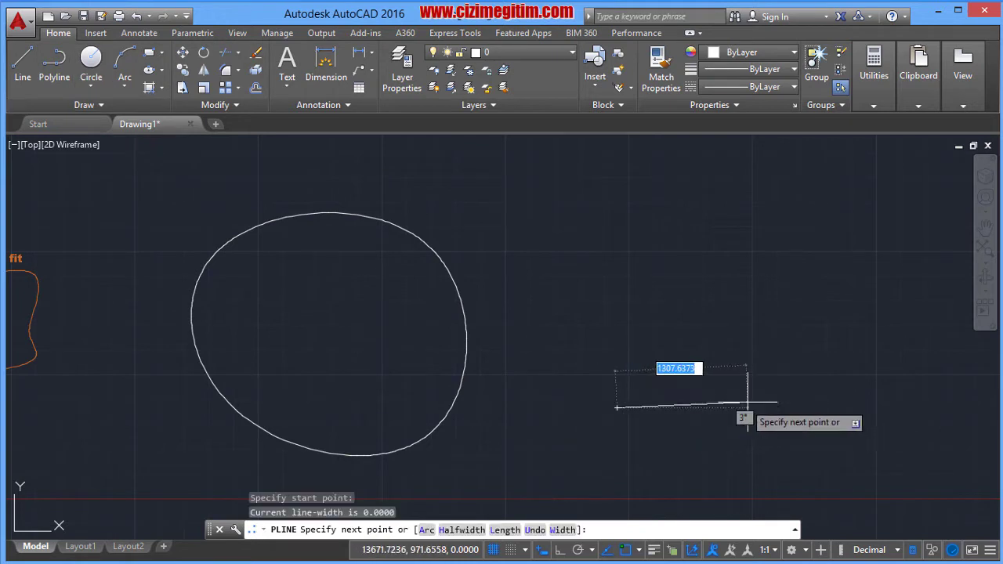
left_click(782, 405)
left_click(773, 362)
left_click(832, 345)
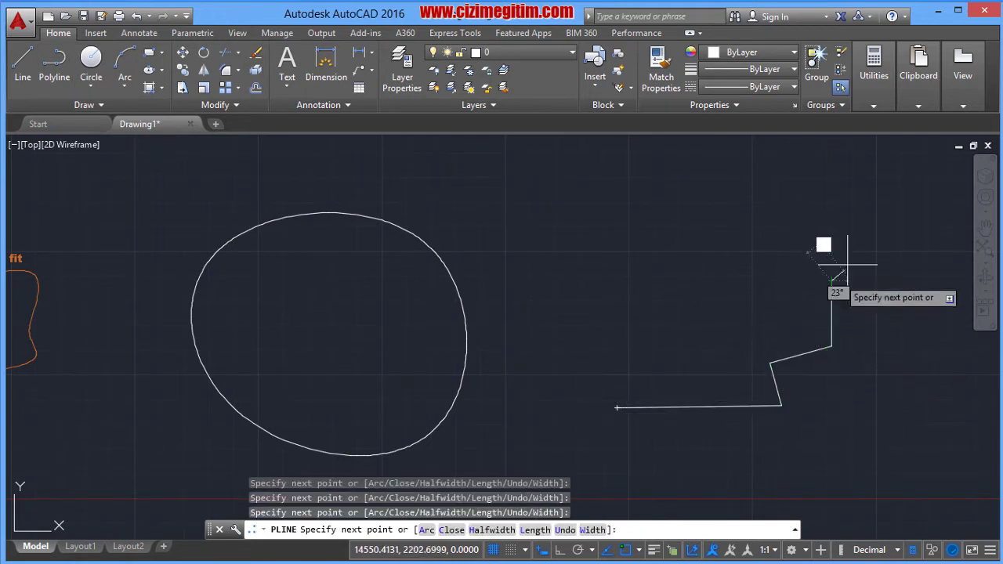
left_click(832, 225)
left_click(753, 215)
Add the top and left-side vertices, close back to the start point, and finish the polyline
left_click(694, 215)
left_click(671, 253)
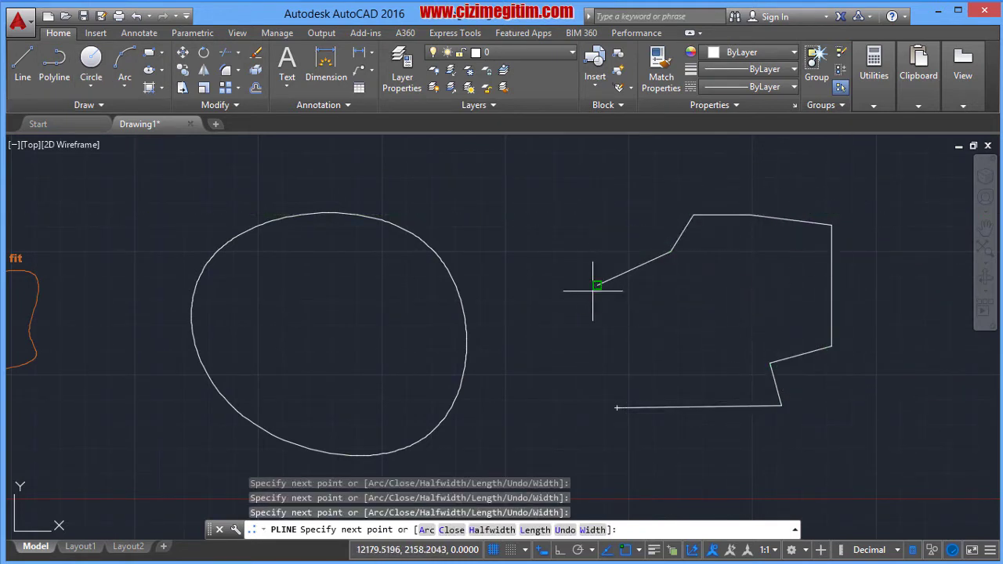
left_click(597, 285)
left_click(597, 361)
left_click(581, 379)
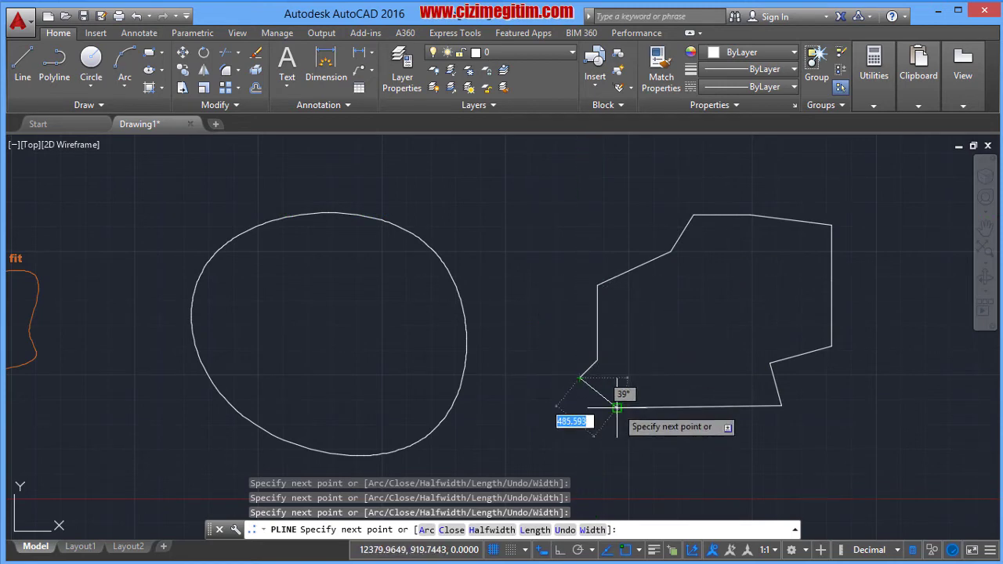
left_click(617, 409)
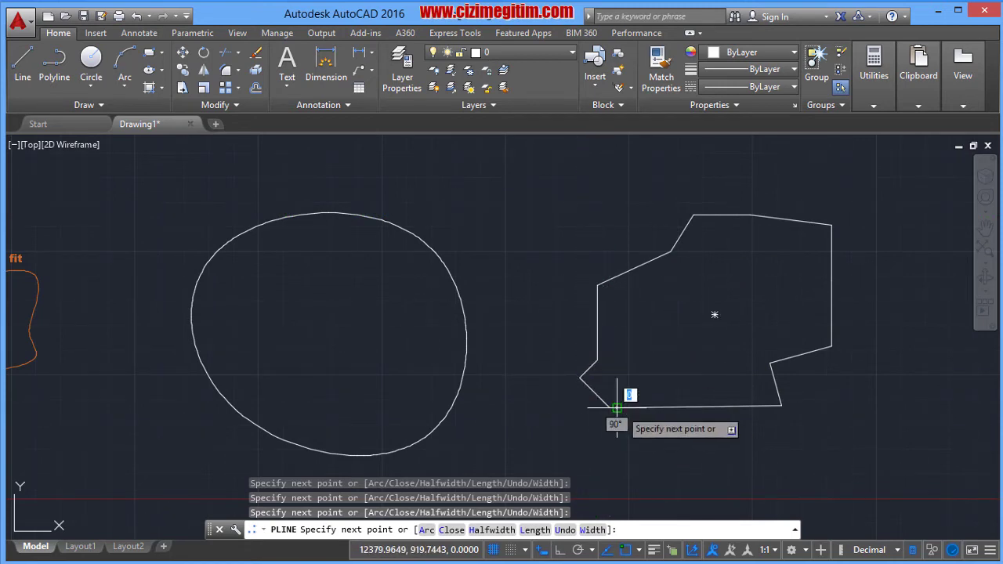
right_click(615, 417)
left_click(639, 166)
type("SPL")
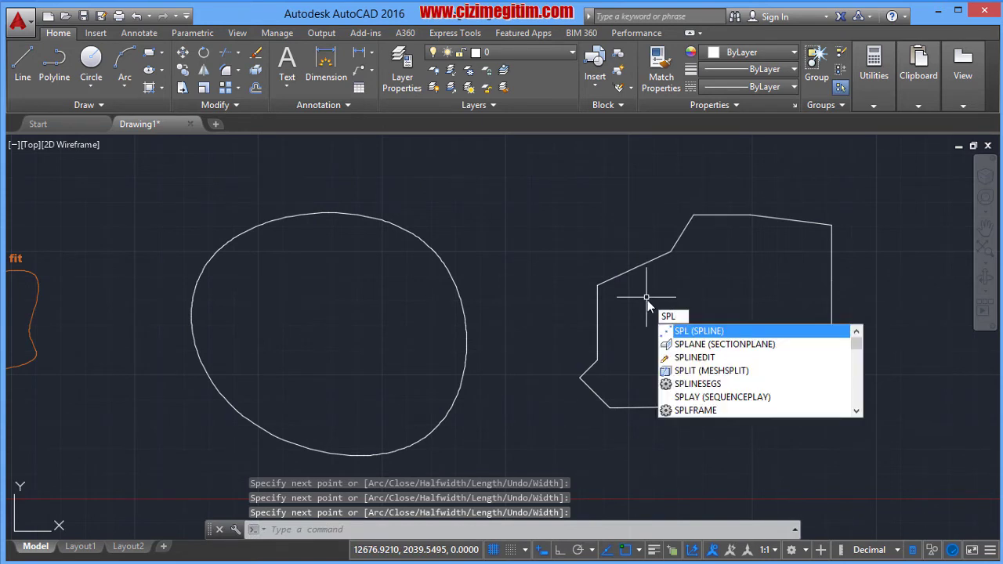
Convert the irregular polyline into a closed control-vertex spline using SPLINE Object, then select it
left_click(726, 335)
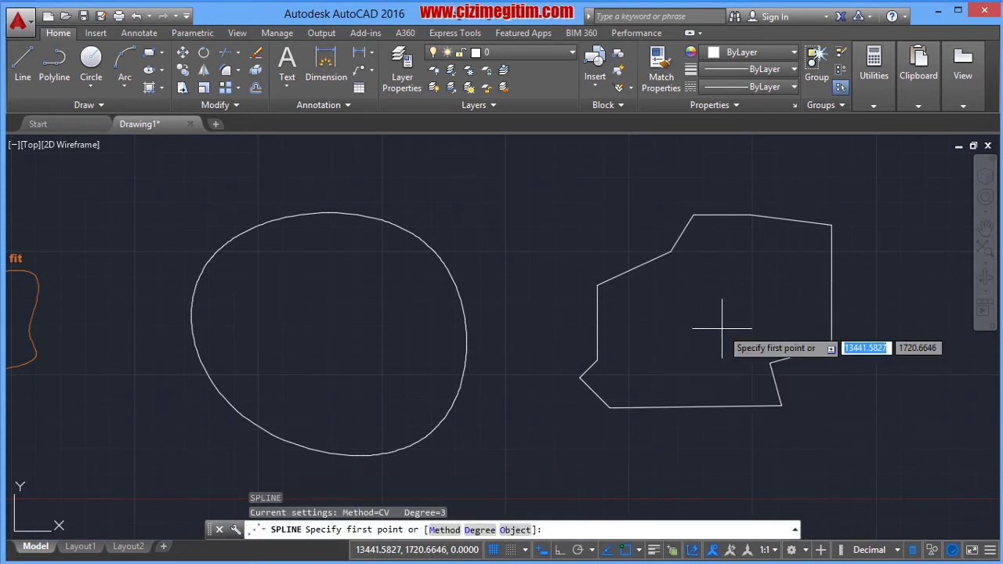
left_click(517, 530)
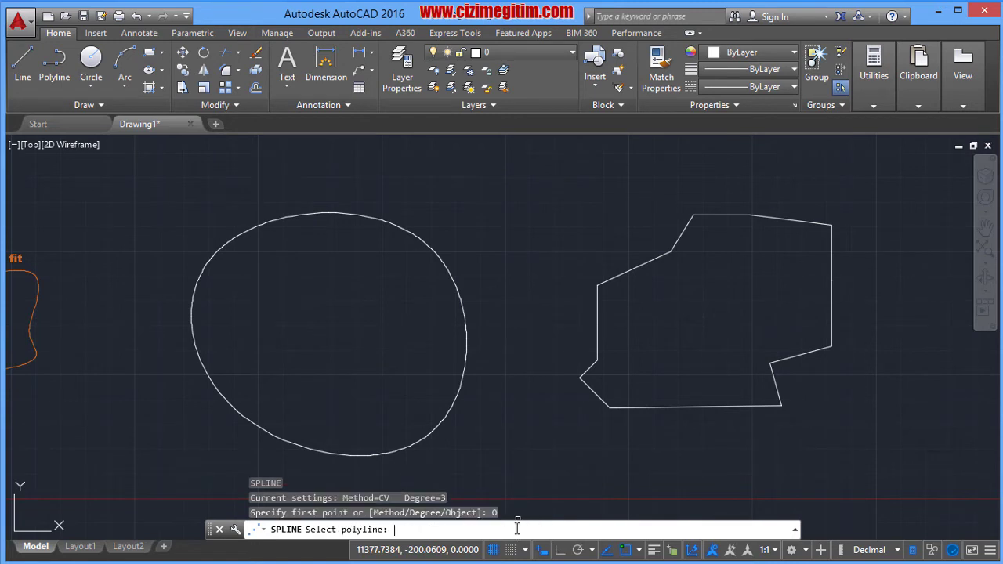
left_click(657, 407)
key("Return")
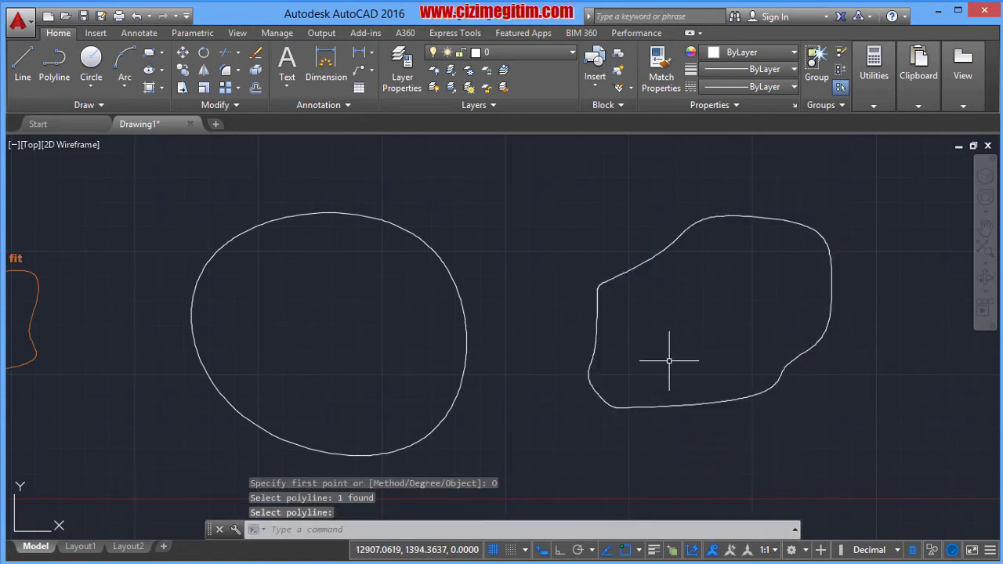
left_click(689, 220)
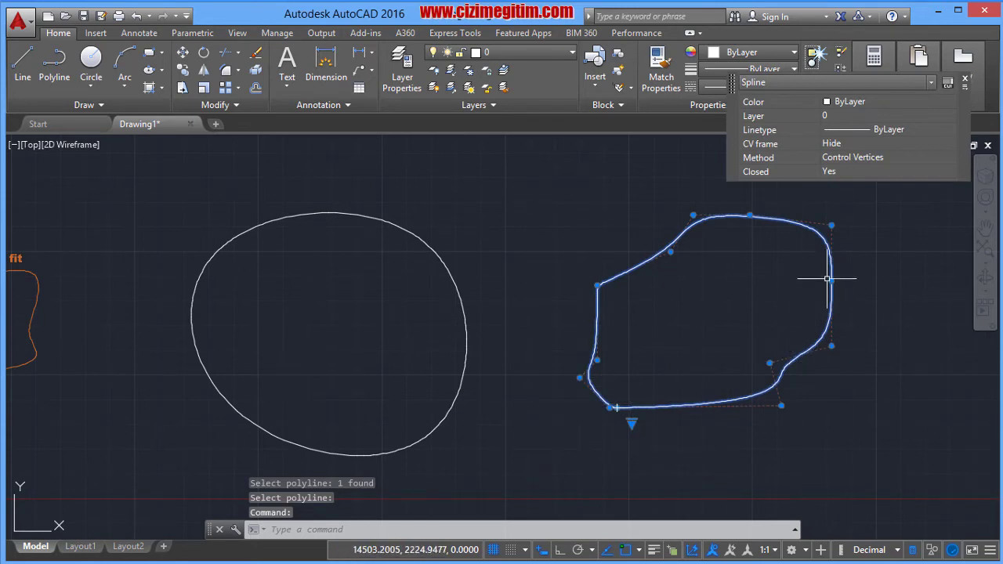
Pick an upper-left vertex of the new spline and pan it into view
left_click(671, 251)
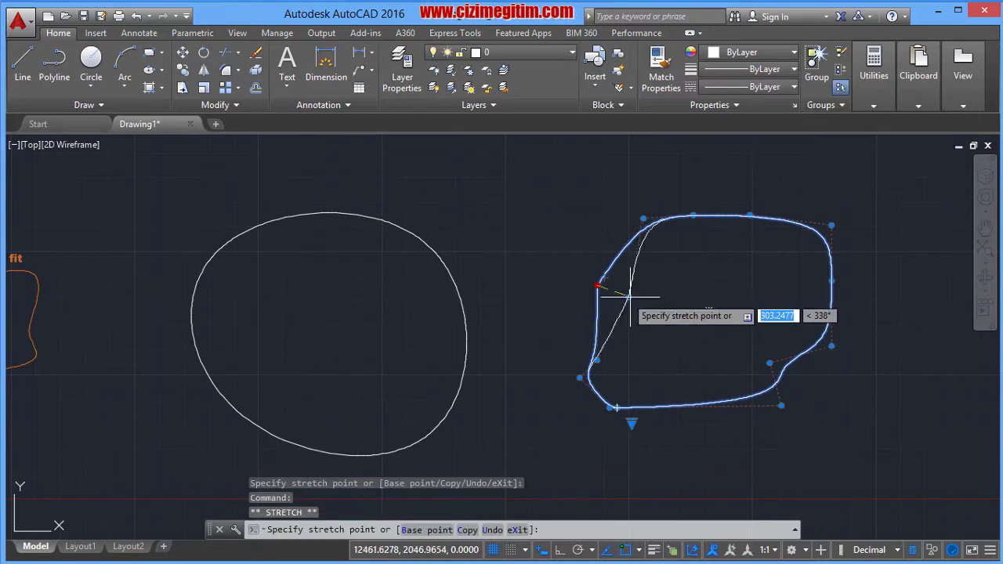
scroll(622, 320, "down", 3)
scroll(604, 321, "up", 5)
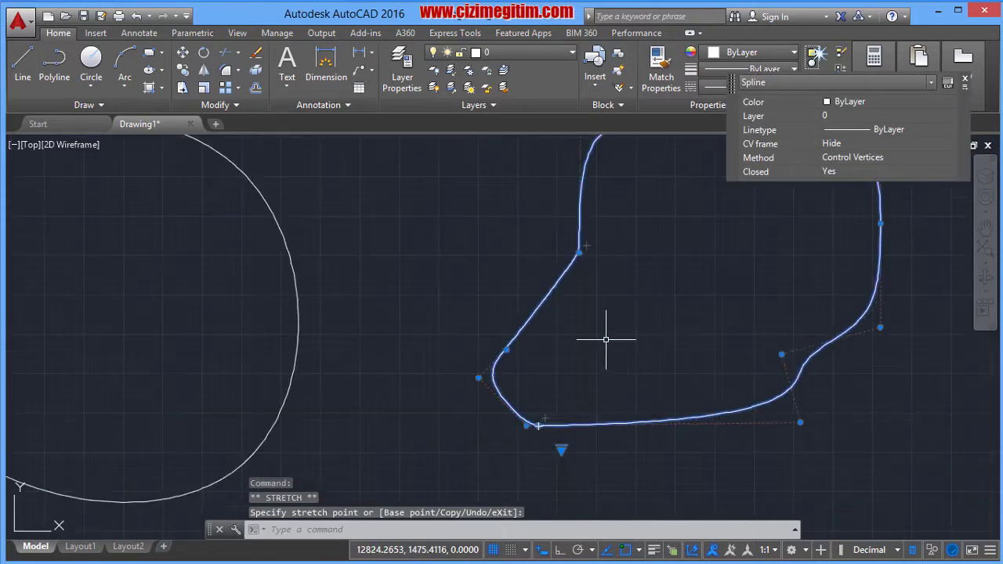
middle_click_drag(751, 383, 595, 403)
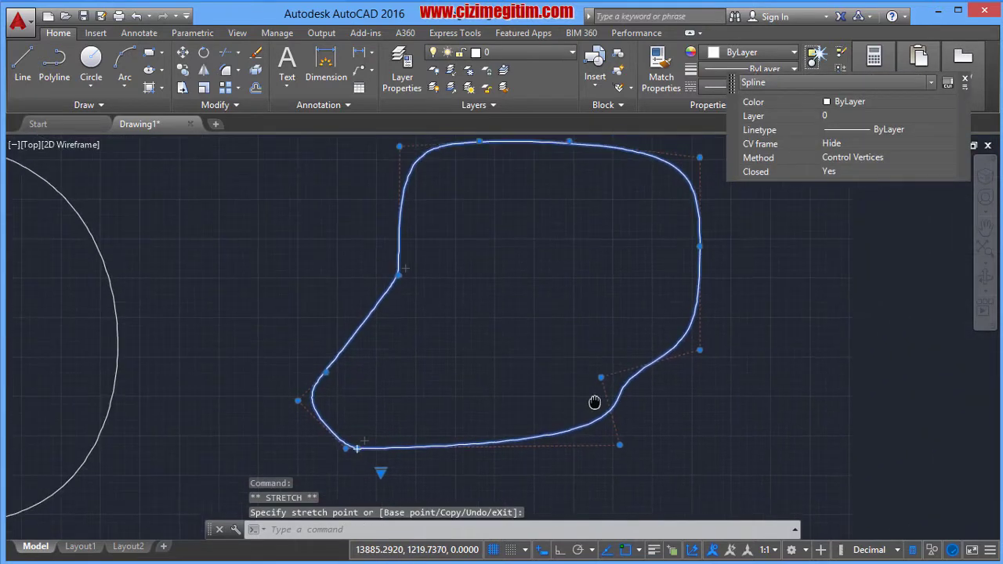
middle_click_drag(716, 279, 728, 314)
Stretch the right control vertex inward to pinch that side, then zoom out and deselect
left_click(716, 278)
mouse_move(699, 249)
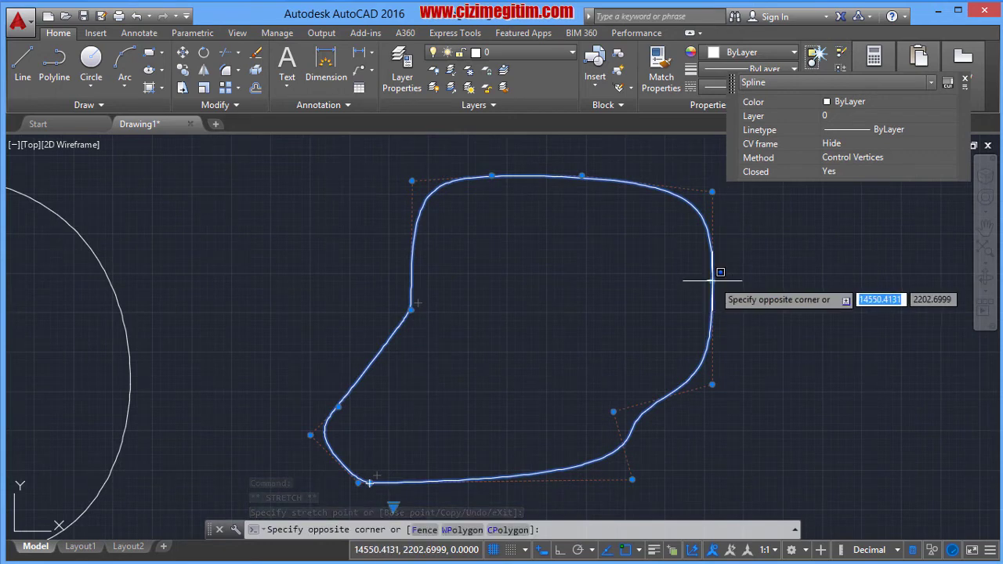
left_click(713, 280)
left_click(713, 281)
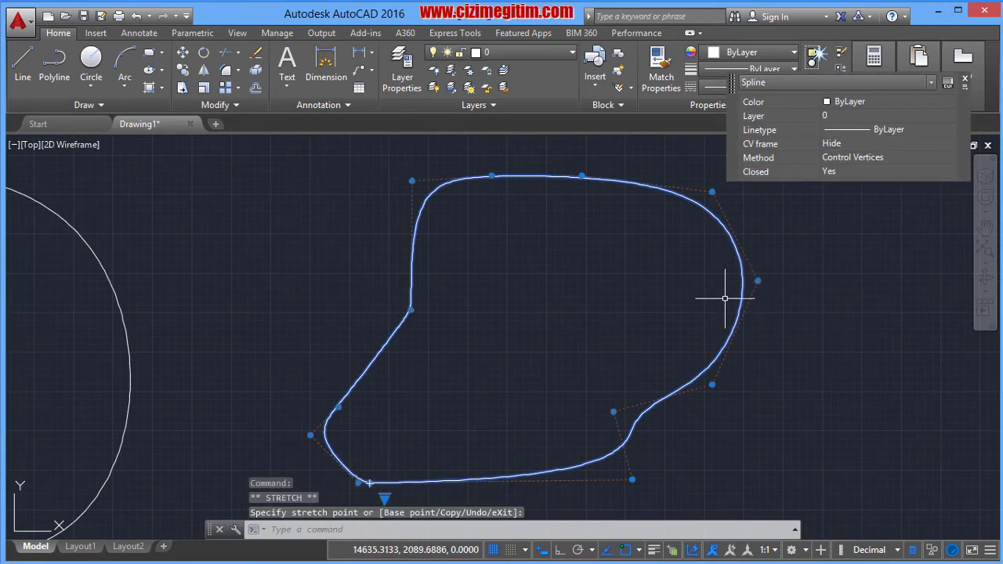
scroll(632, 284, "down", 2)
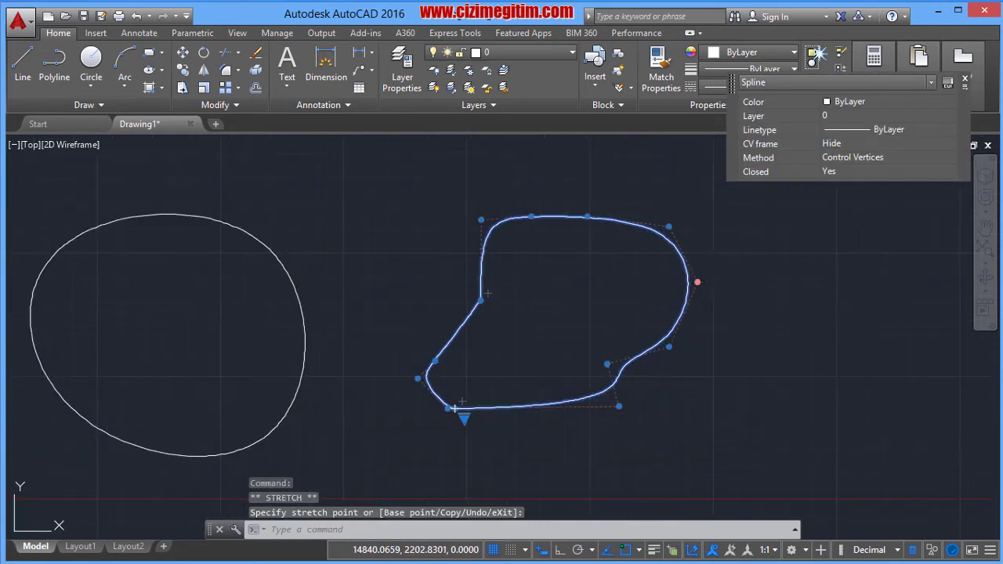
left_click(626, 282)
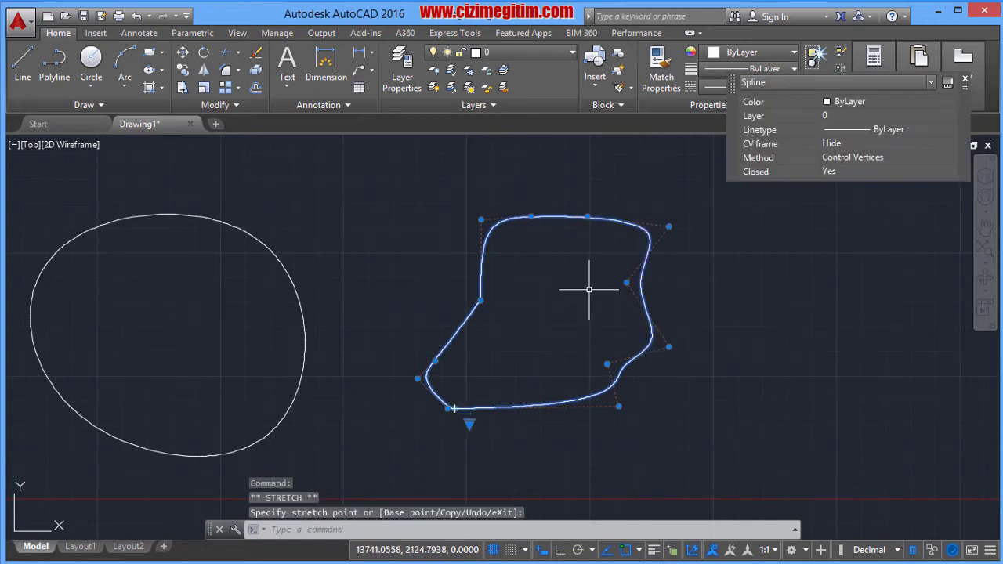
middle_click_drag(515, 295, 609, 295)
scroll(663, 287, "down", 1)
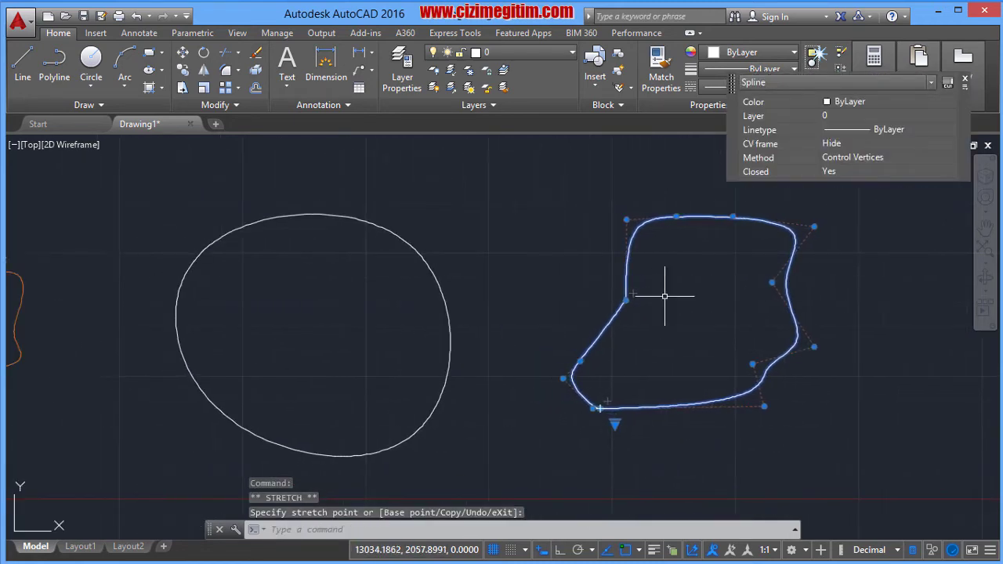
scroll(620, 295, "down", 5)
scroll(529, 284, "up", 2)
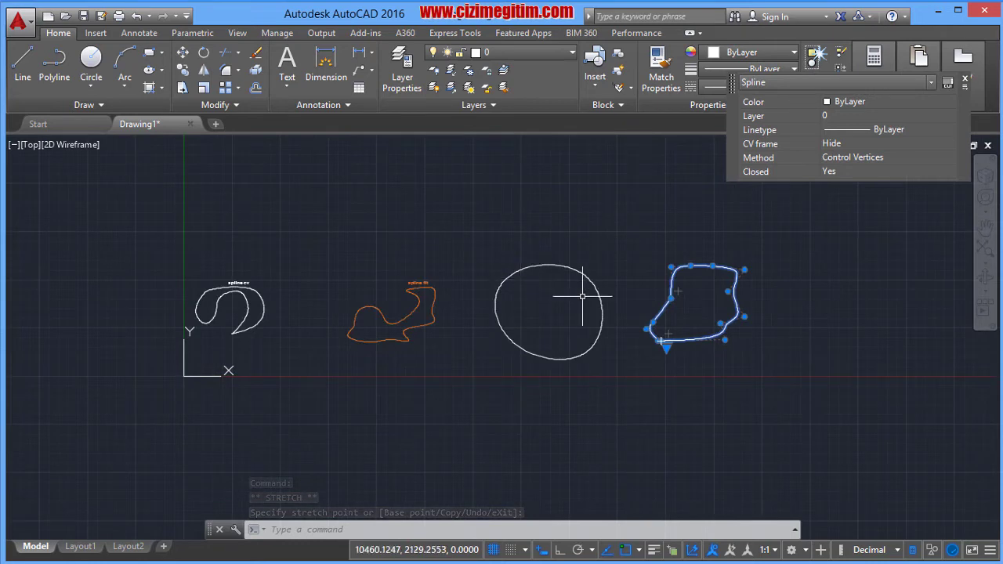
key("Escape")
middle_click_drag(549, 279, 503, 288)
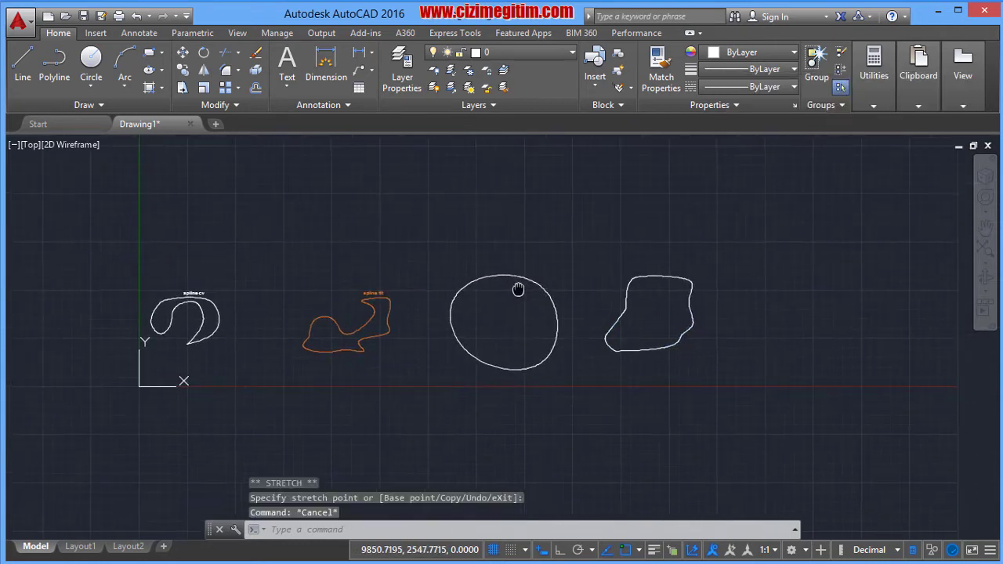
Expand the Draw panel, start Spline Fit, and pan to make room on the right
left_click(109, 105)
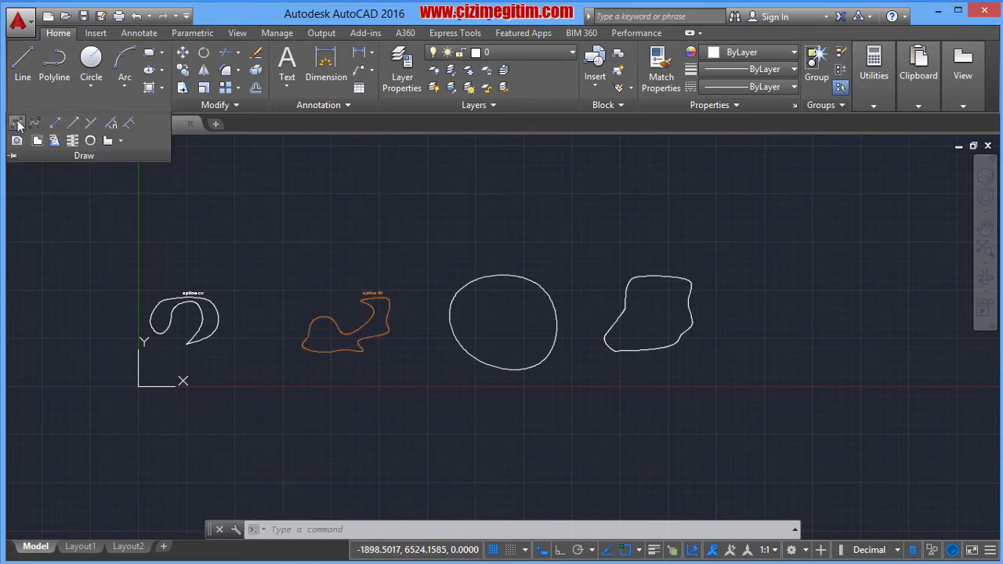
left_click(16, 122)
middle_click_drag(697, 280, 490, 269)
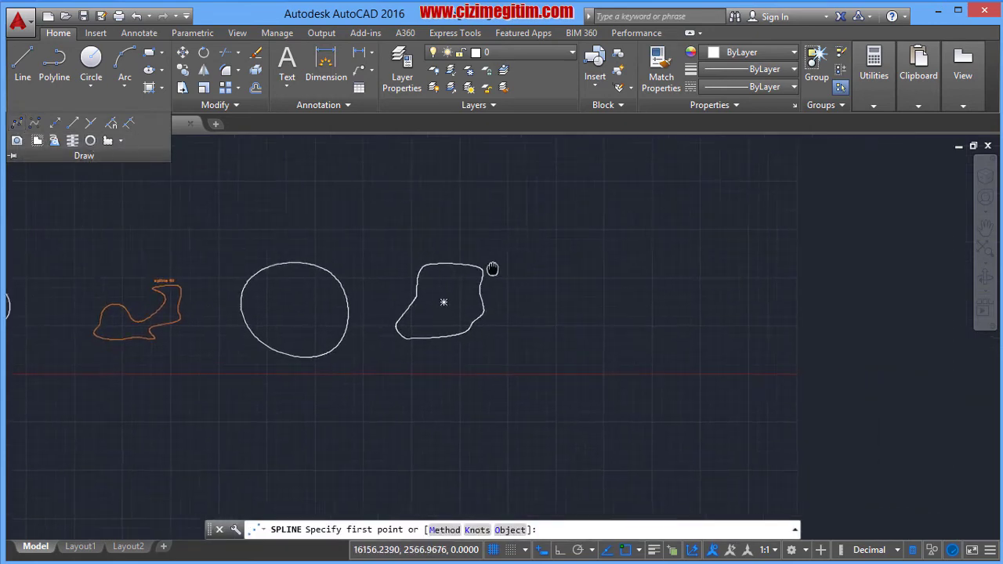
Place ten fit points in a large loop right of the row and close the spline
left_click(528, 324)
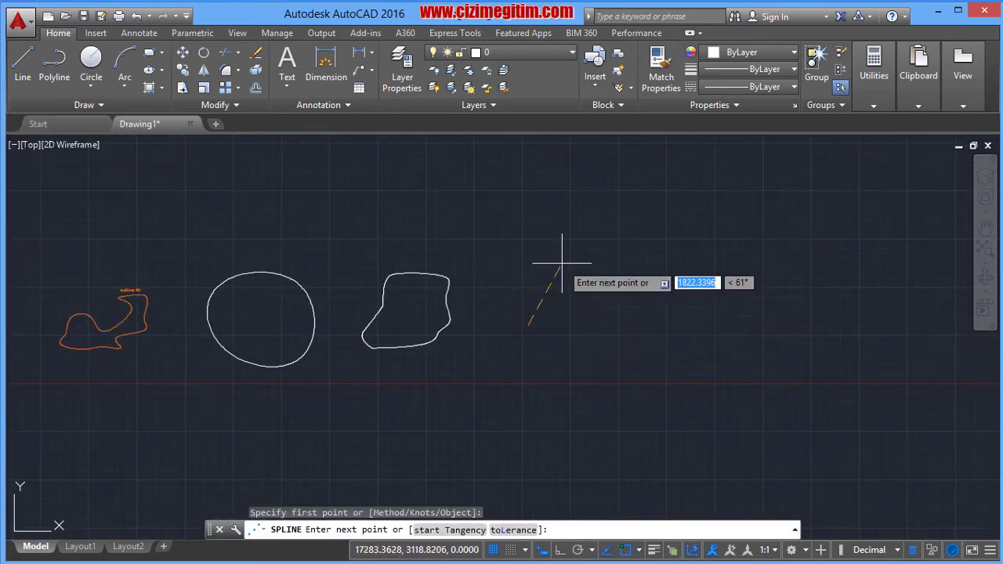
left_click(564, 265)
left_click(604, 263)
left_click(645, 275)
left_click(672, 294)
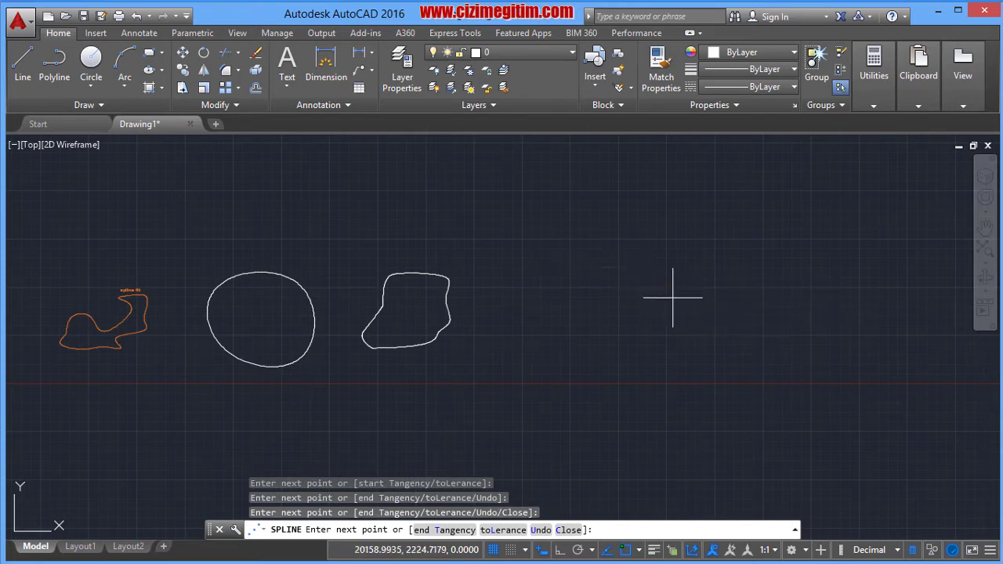
left_click(715, 316)
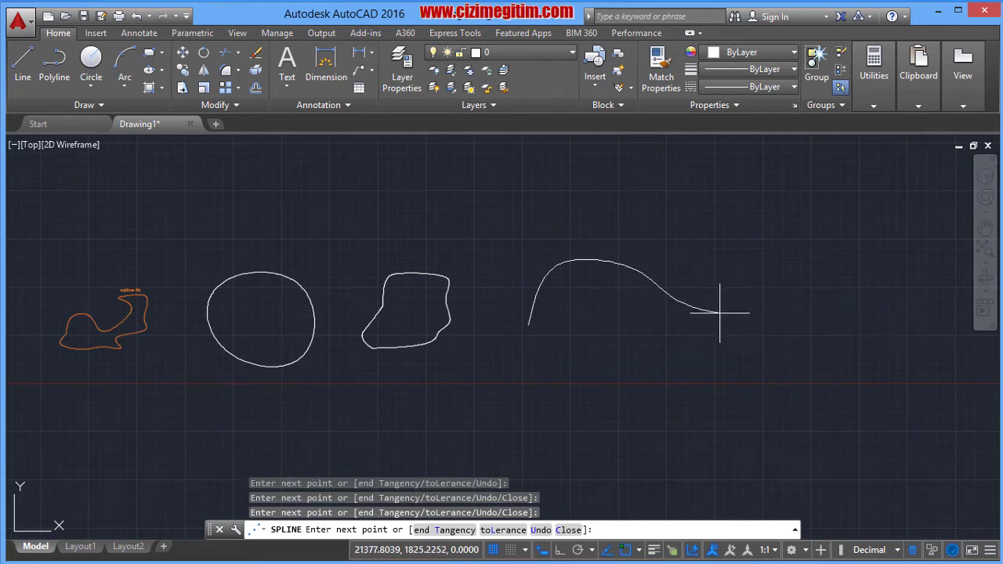
left_click(754, 333)
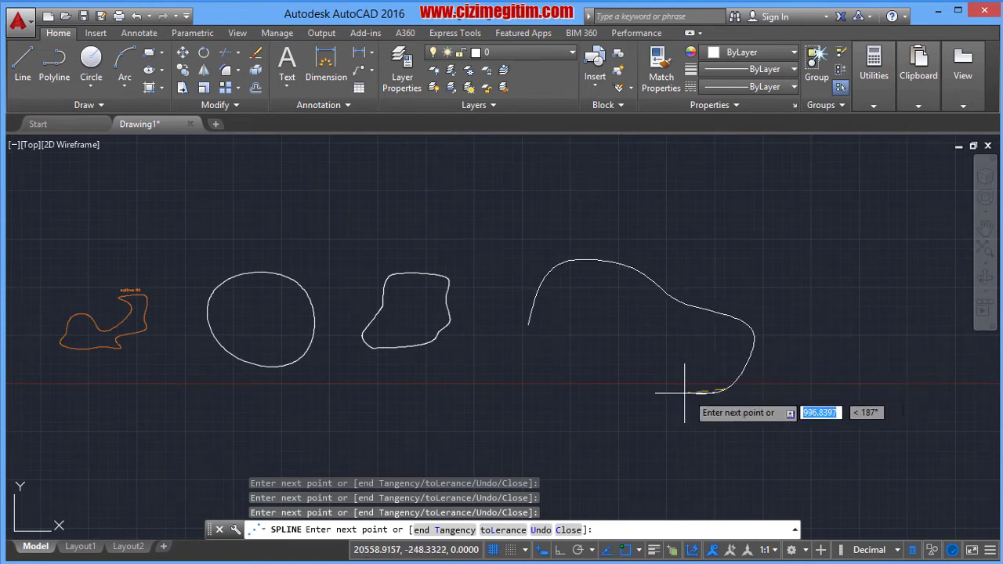
left_click(615, 364)
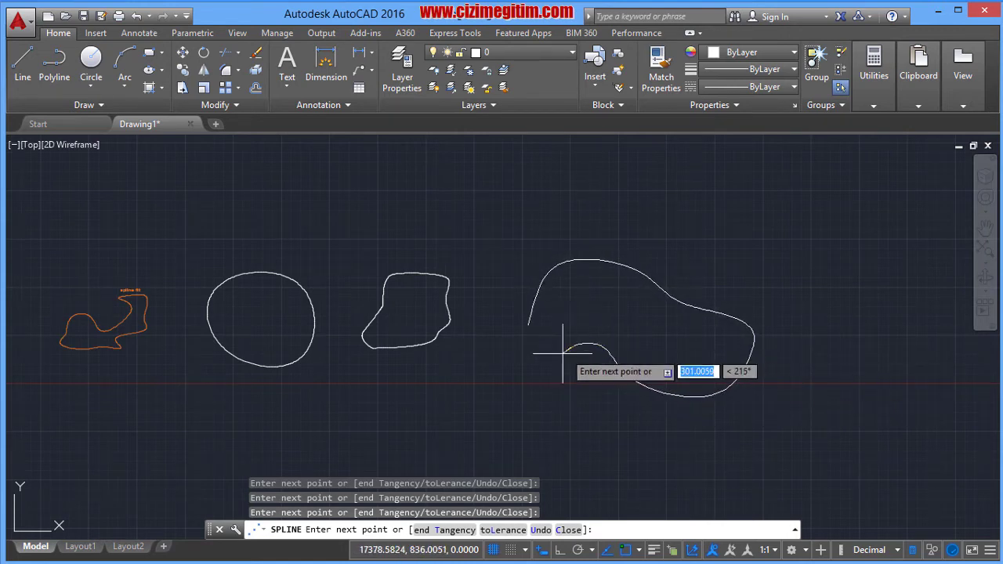
left_click(547, 366)
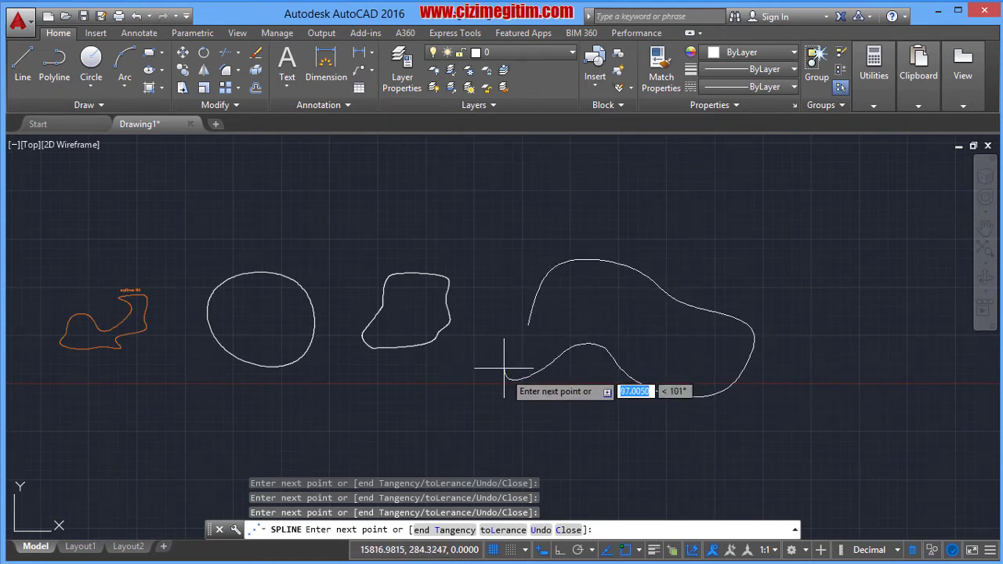
left_click(529, 325)
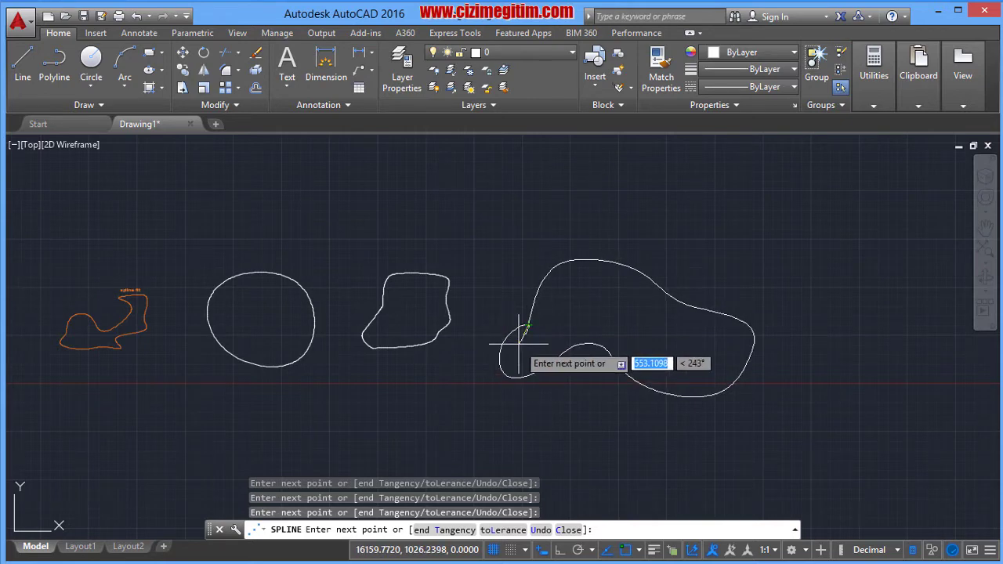
key("Return")
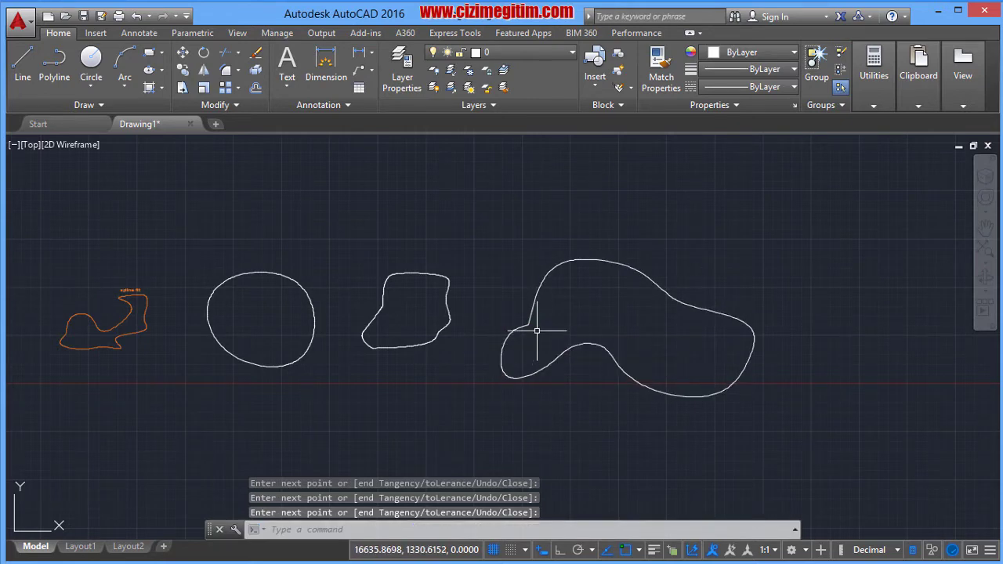
Select the new spline, then 'spline cv' to view its vertex grip menu, and deselect
left_click(537, 343)
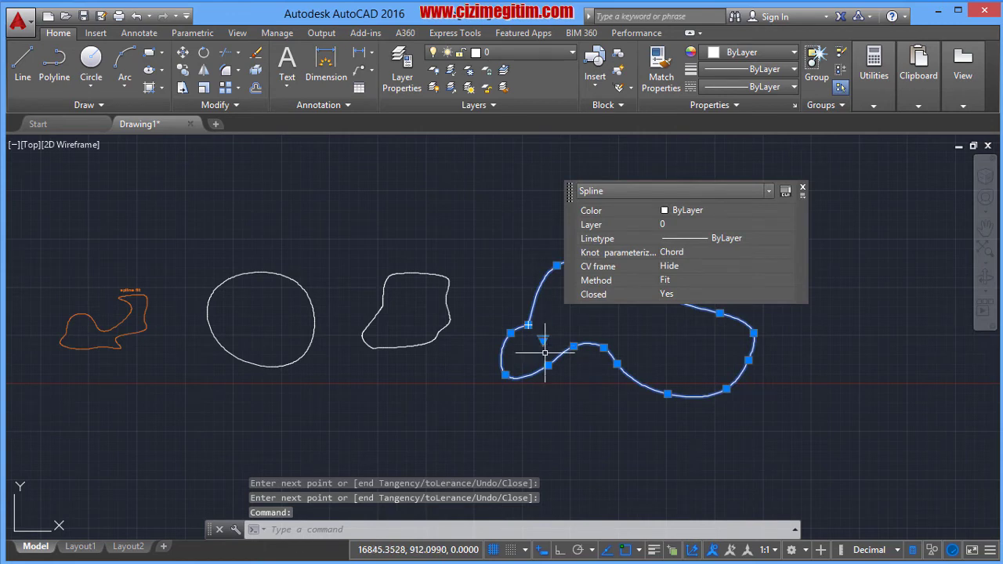
key("Escape")
middle_click_drag(471, 370, 560, 352)
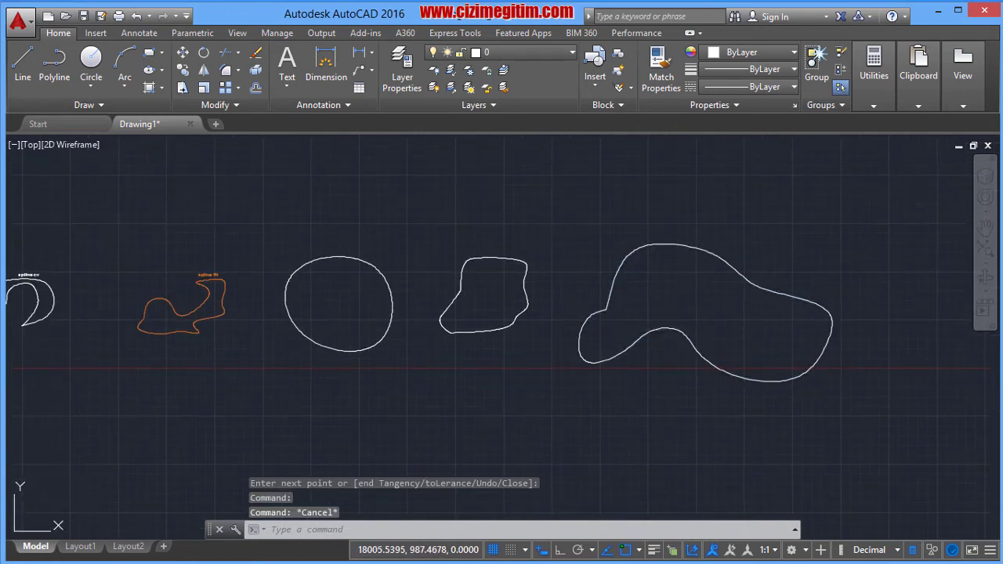
left_click(580, 337)
scroll(611, 298, "down", 2)
scroll(258, 298, "up", 2)
scroll(259, 298, "up", 2)
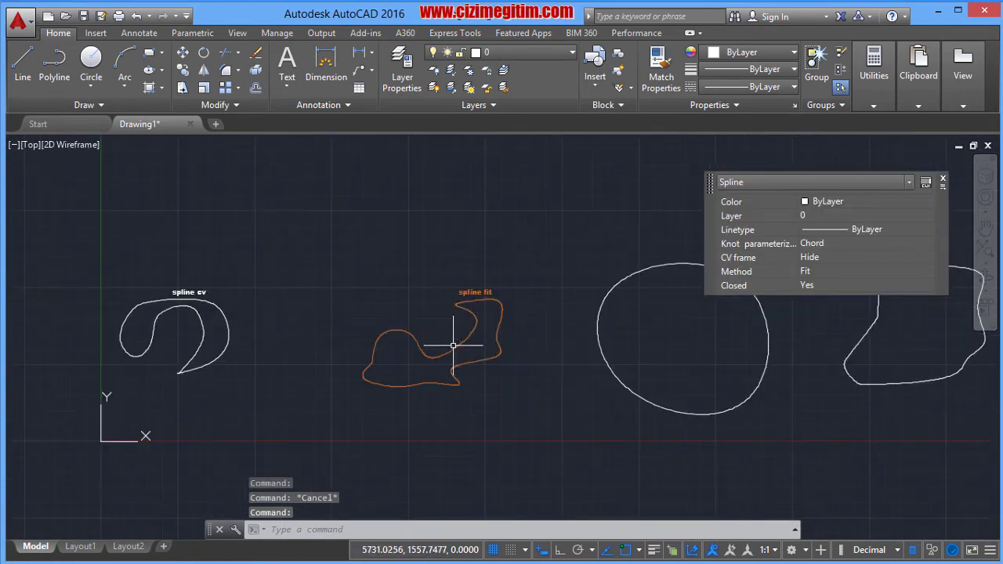
left_click(206, 320)
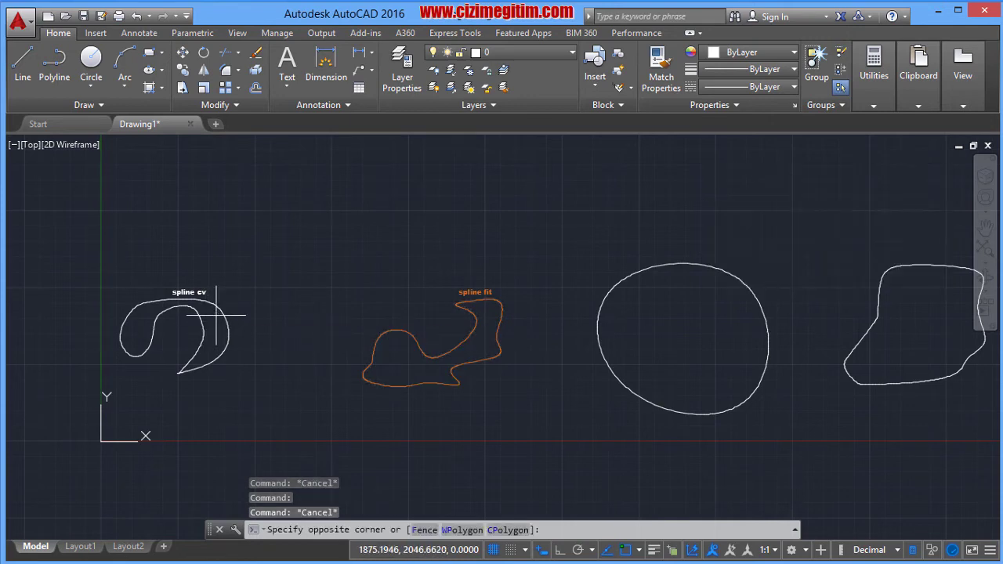
left_click(224, 308)
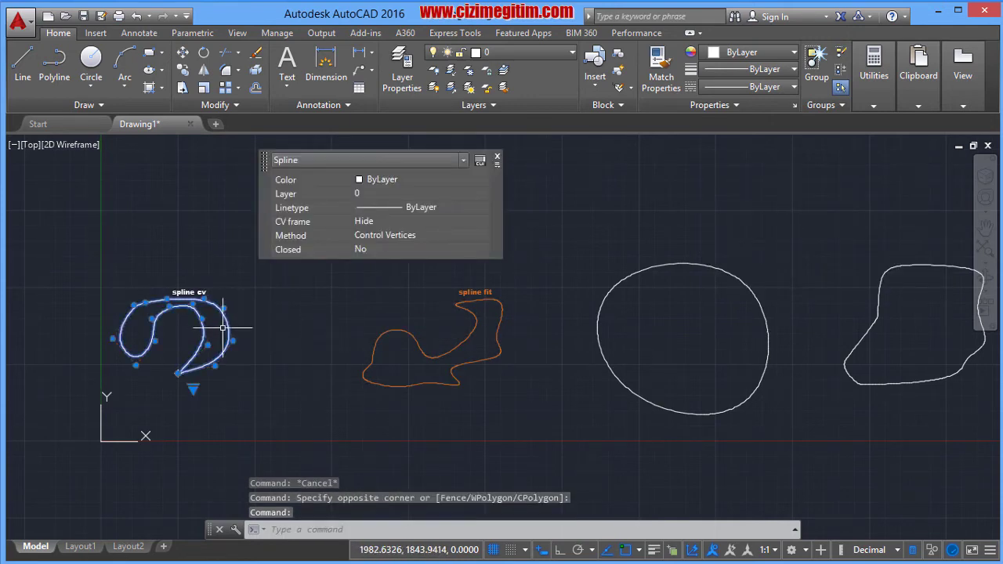
scroll(235, 353, "up", 2)
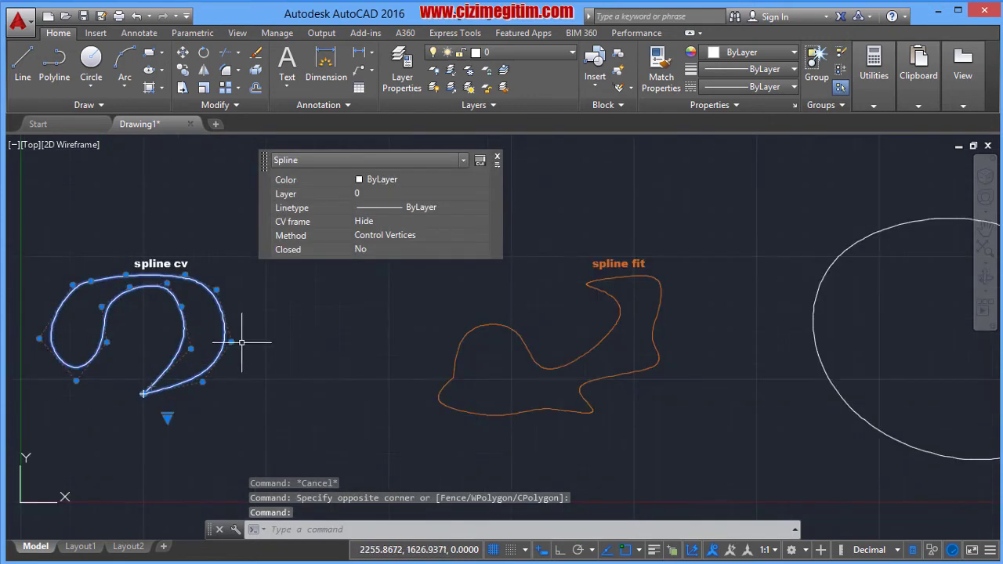
mouse_move(232, 344)
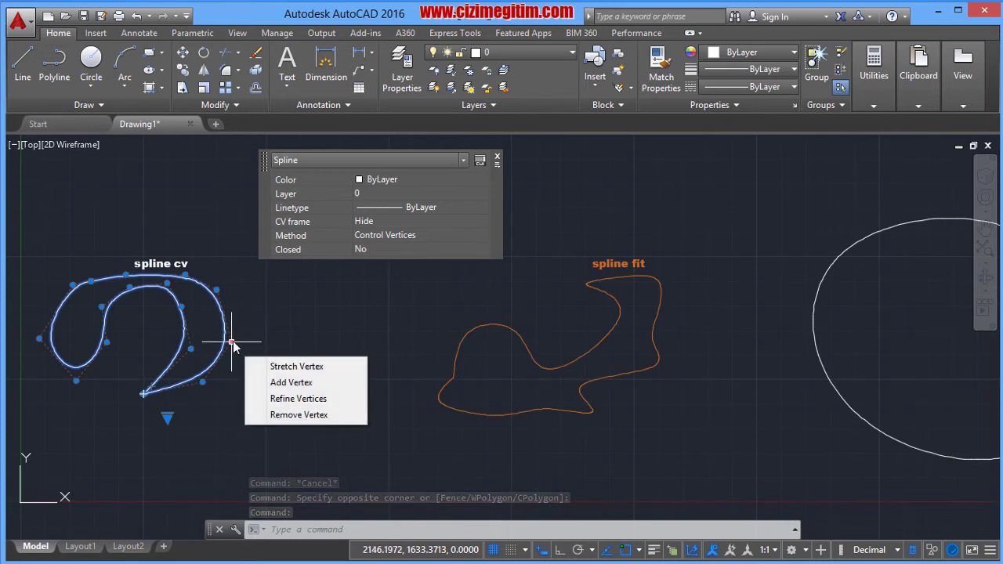
key("Escape")
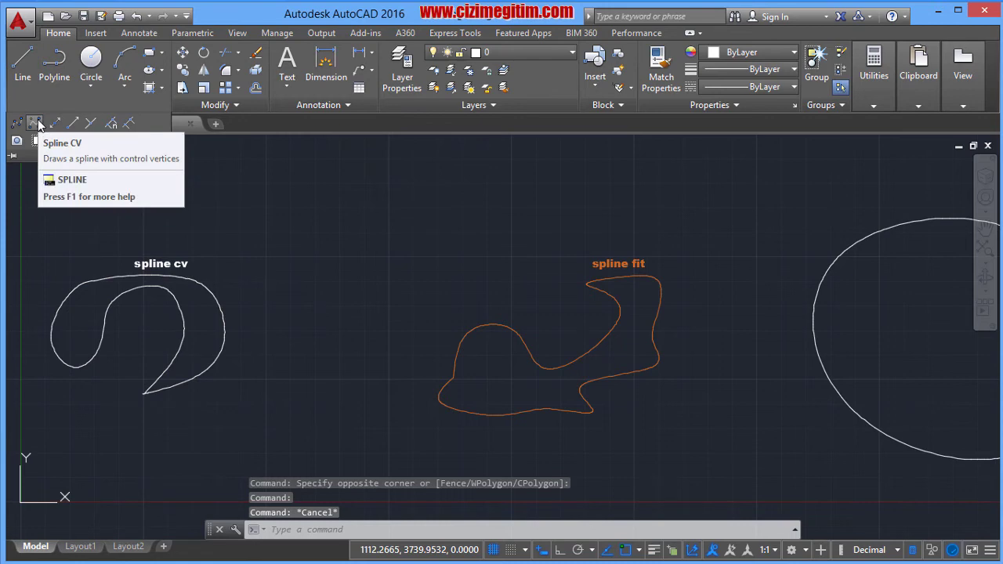
Start a control-vertex spline and place its first three points right of the row
left_click(38, 124)
scroll(426, 280, "down", 5)
scroll(246, 280, "down", 1)
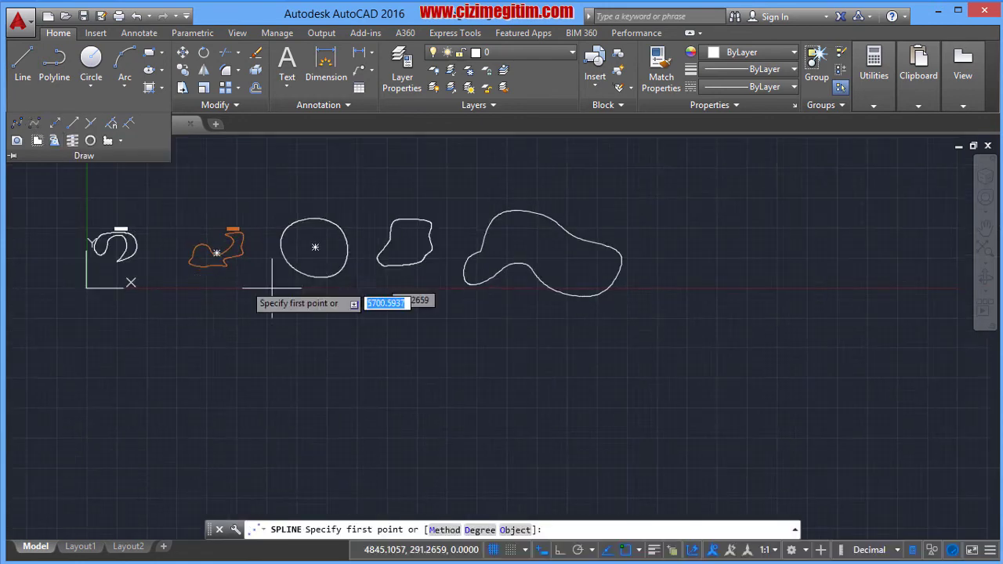
middle_click_drag(246, 280, 363, 352)
left_click(694, 296)
left_click(746, 278)
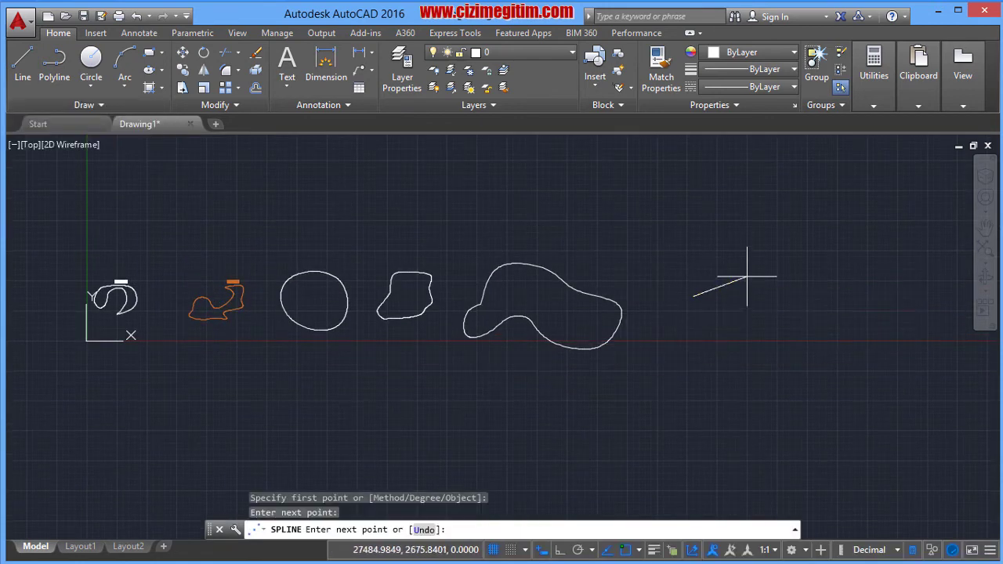
left_click(795, 286)
scroll(800, 313, "up", 4)
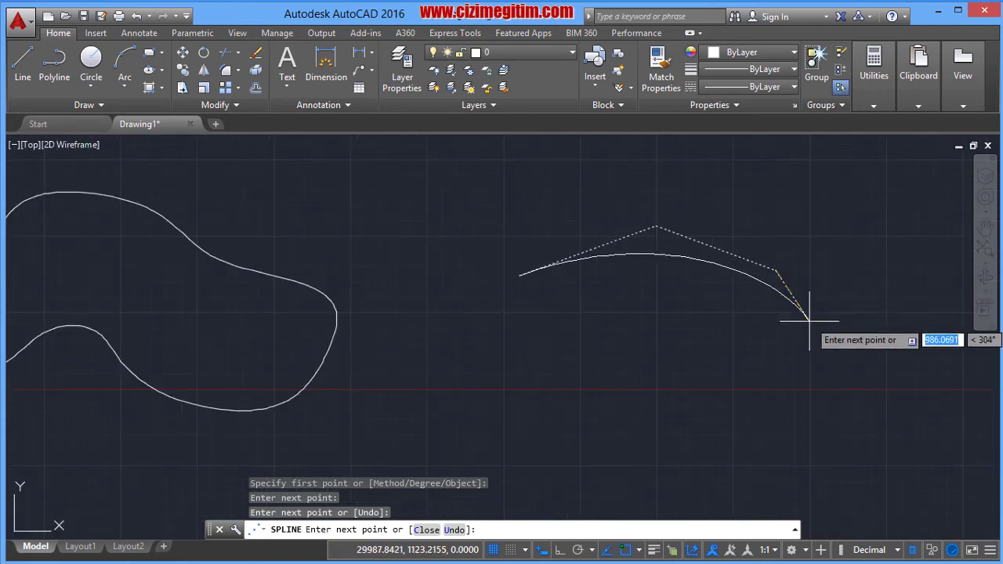
Add points around the right, top and far left, close the loop, and select it
left_click(810, 322)
left_click(895, 285)
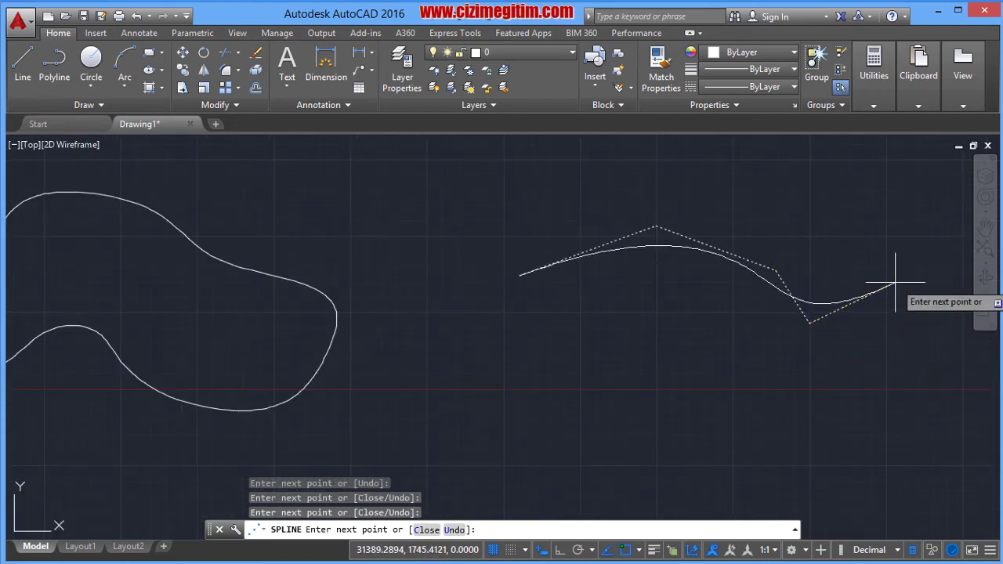
left_click(916, 233)
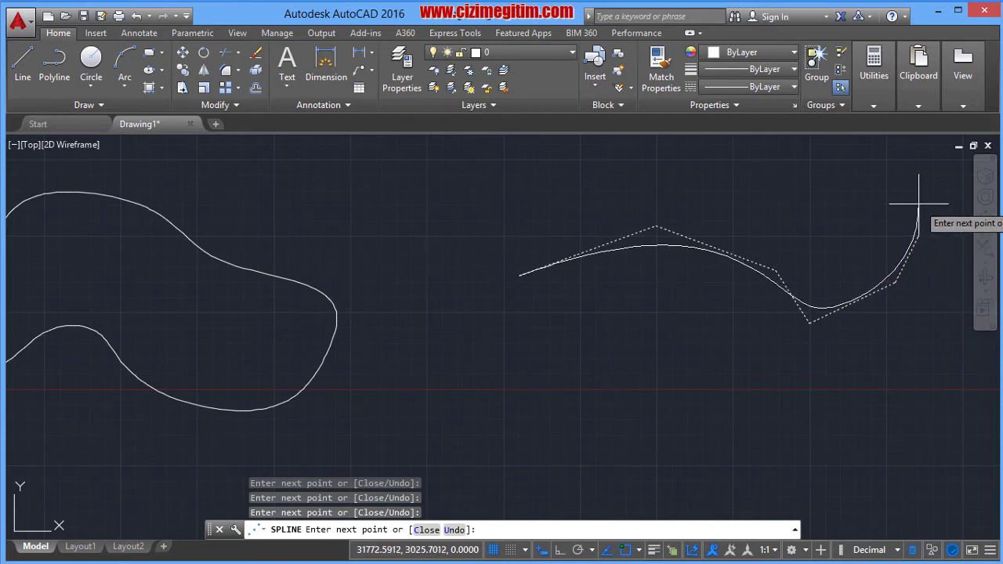
left_click(796, 168)
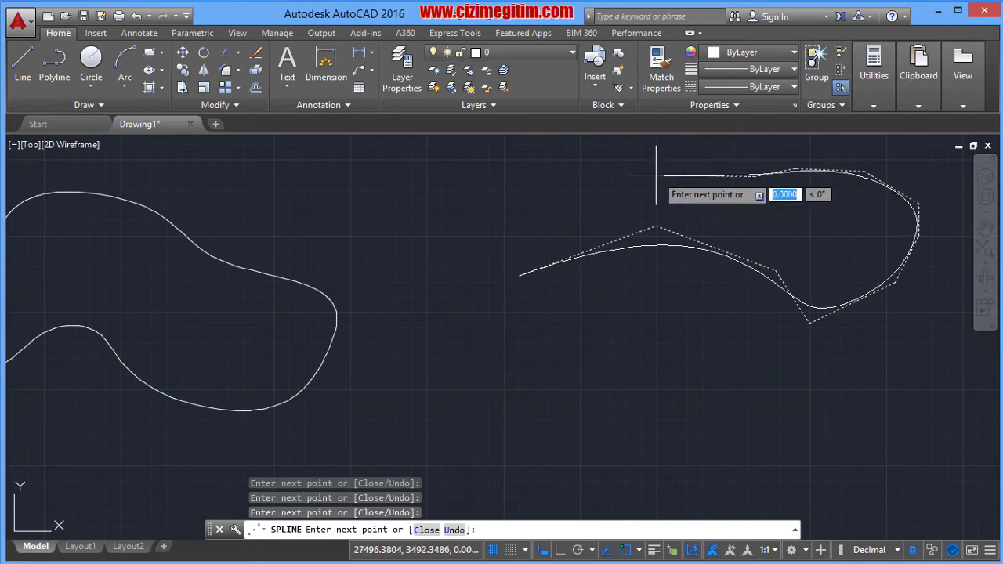
left_click(435, 243)
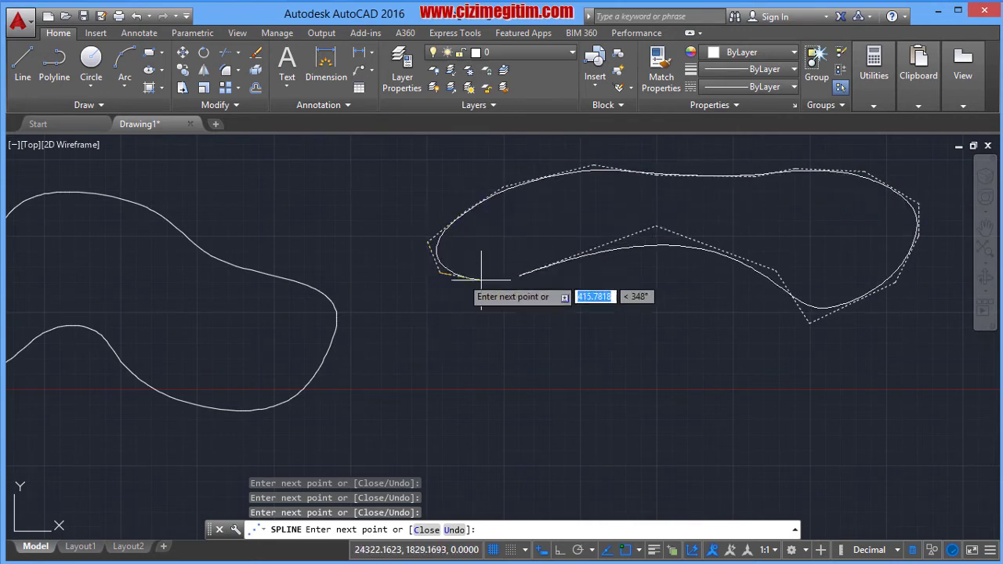
left_click(520, 276)
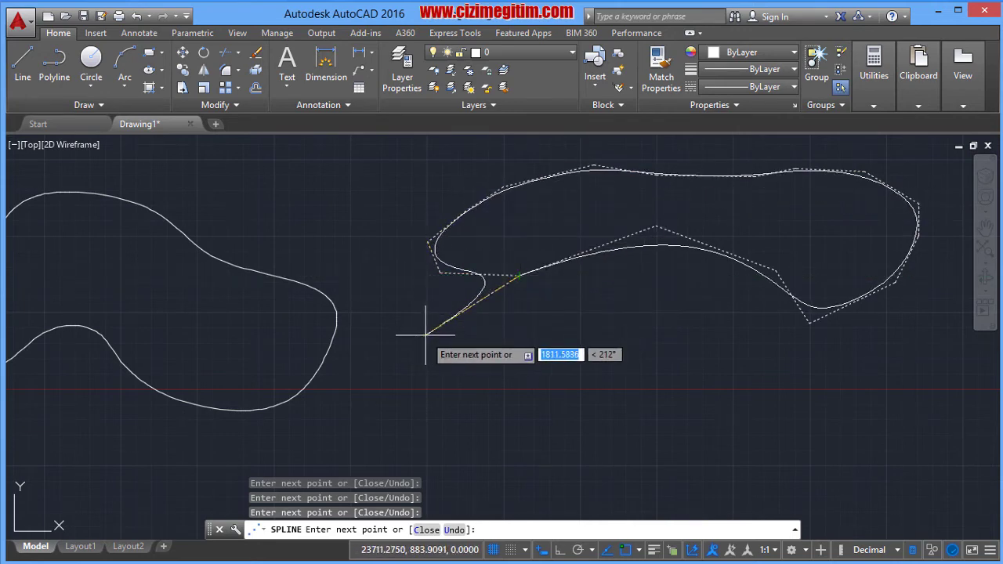
left_click(427, 529)
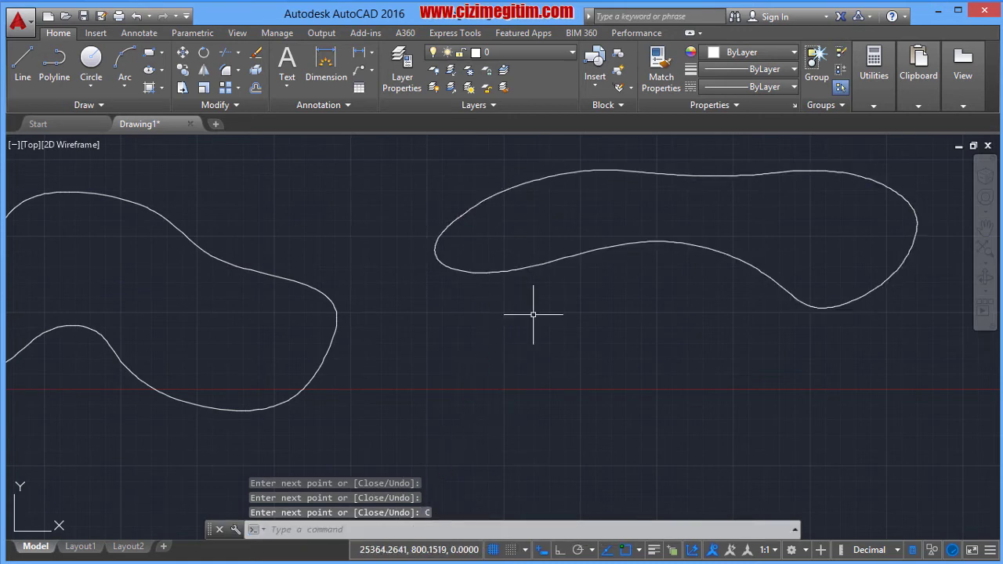
scroll(553, 259, "up", 1)
left_click(522, 266)
Stretch one control vertex on the spline's lower inward curve to a new position
scroll(549, 298, "up", 1)
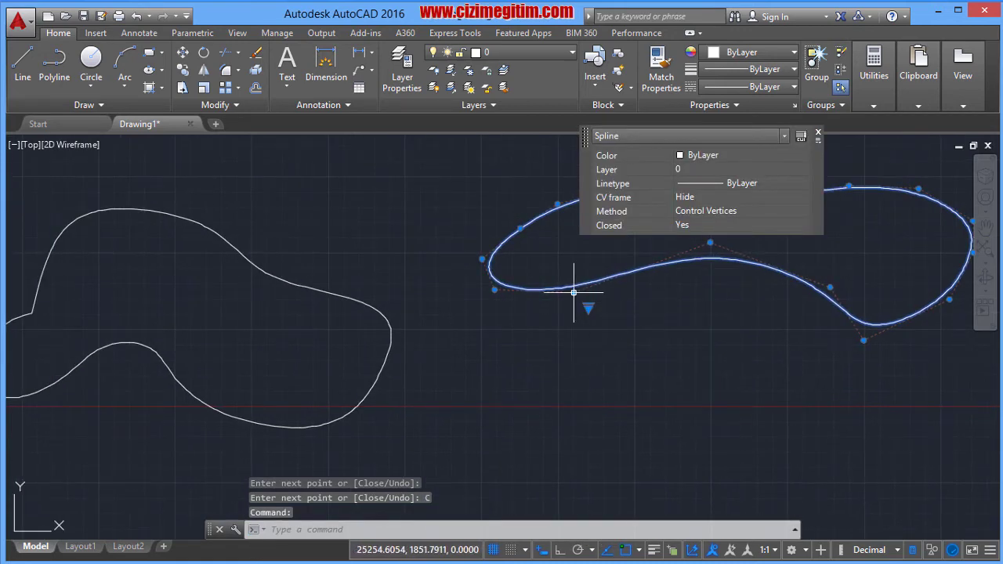
mouse_move(574, 293)
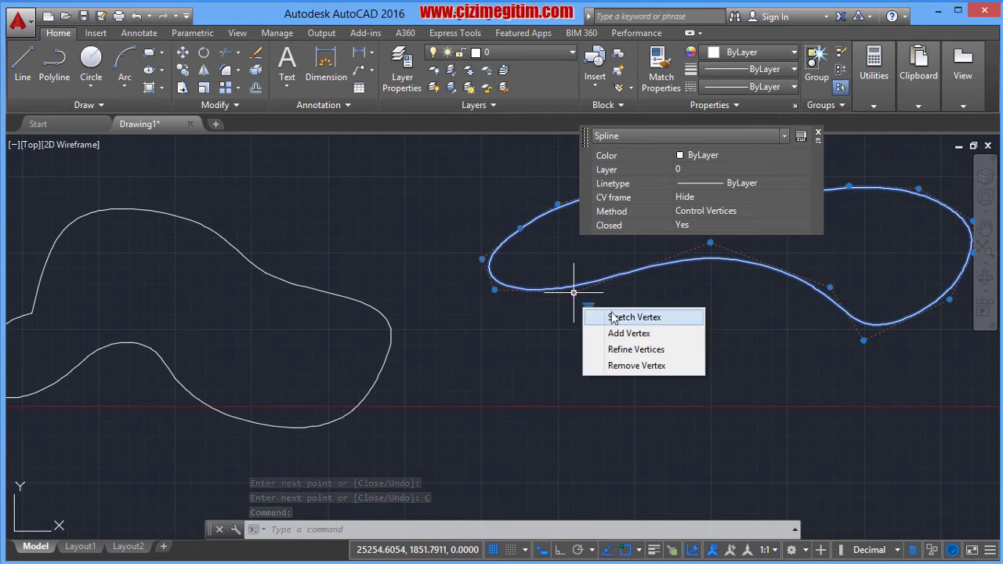
left_click(616, 317)
left_click(654, 287)
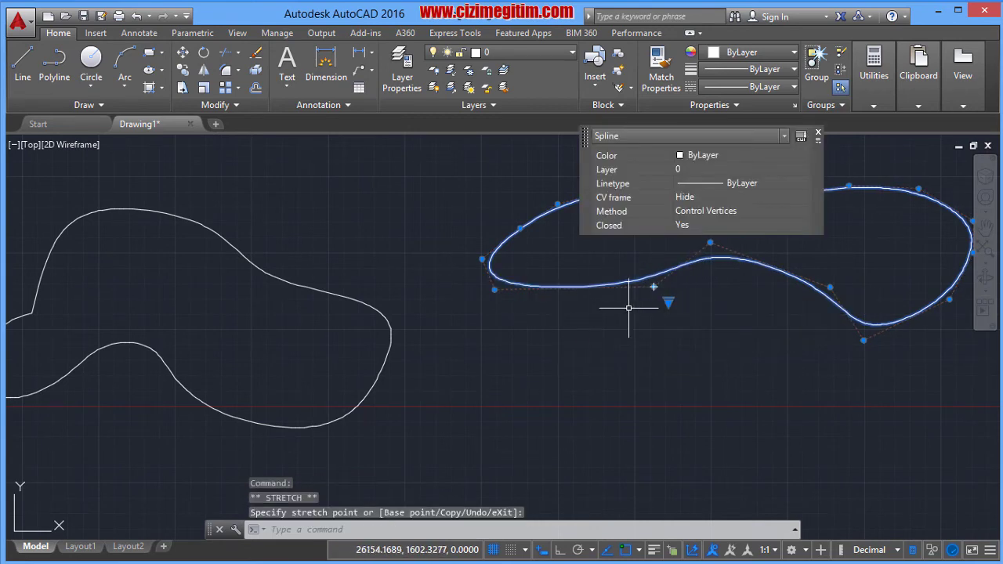
left_click(653, 290)
key("Escape")
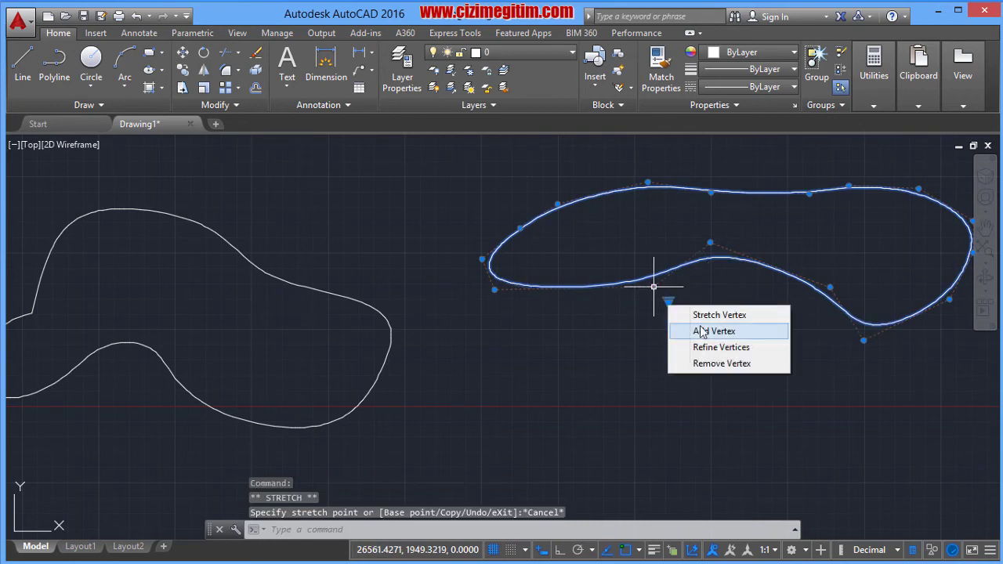
Add a new control vertex on the lower edge of the spline
left_click(702, 331)
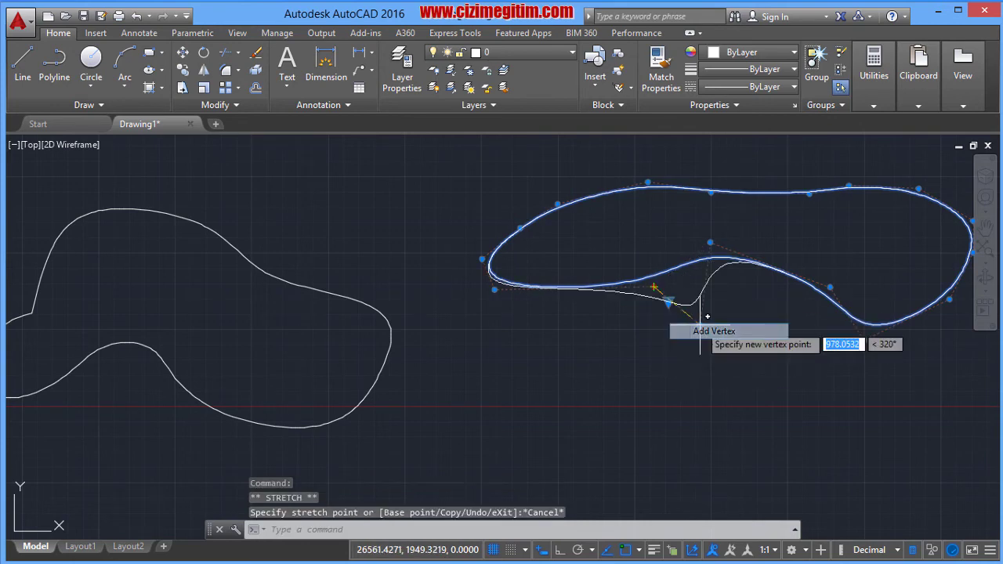
left_click(604, 286)
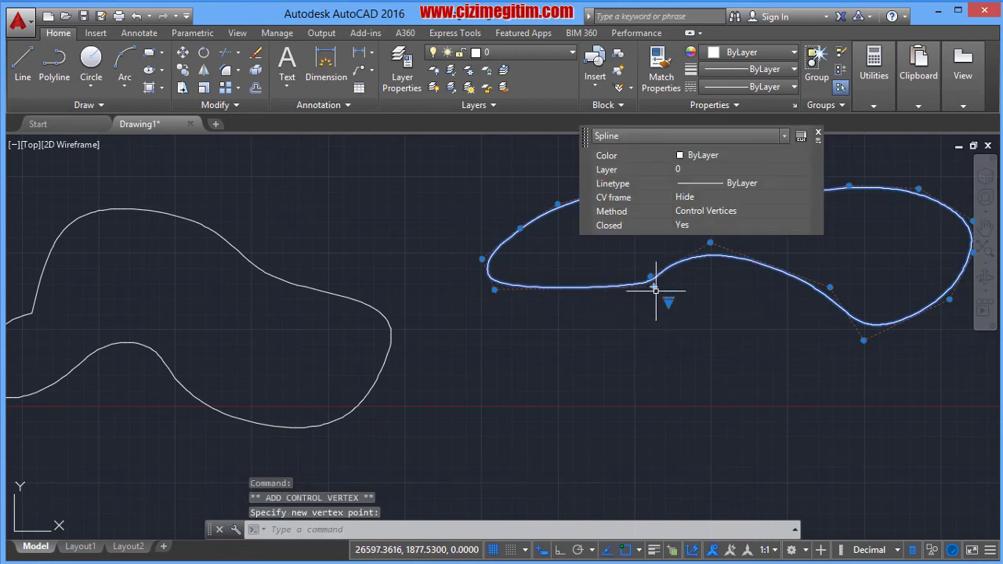
left_click(714, 350)
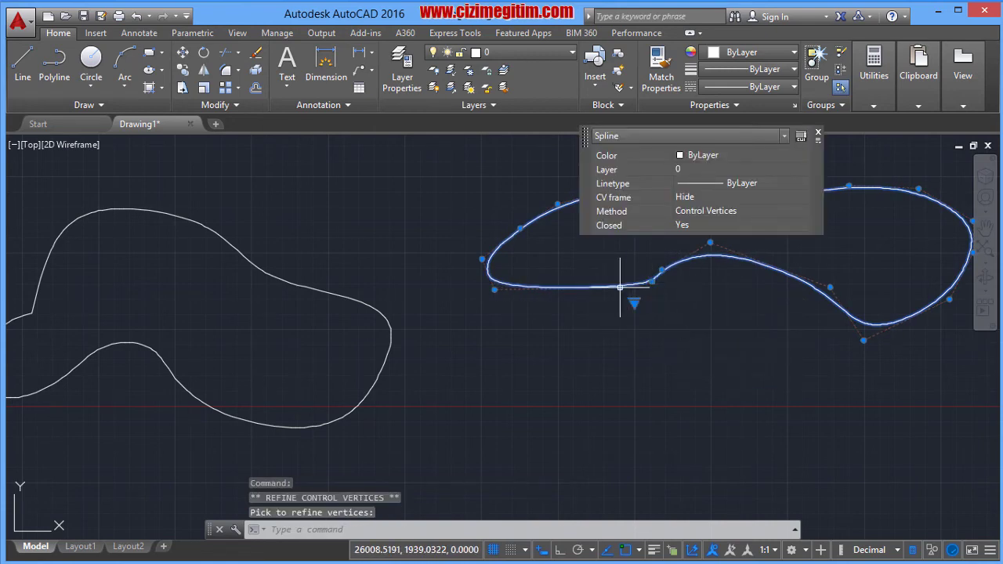
mouse_move(661, 271)
left_click(676, 359)
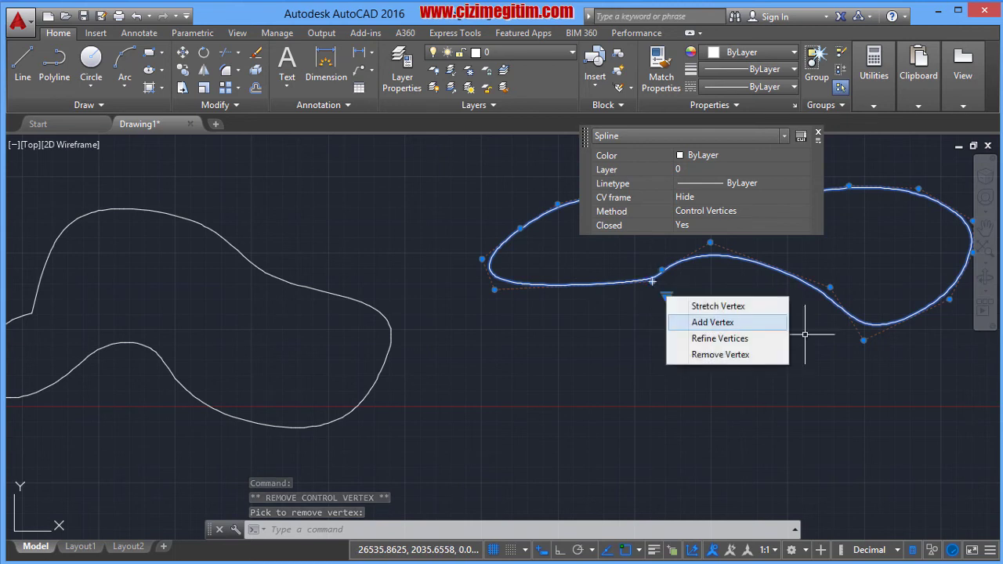
middle_click_drag(799, 332, 690, 376)
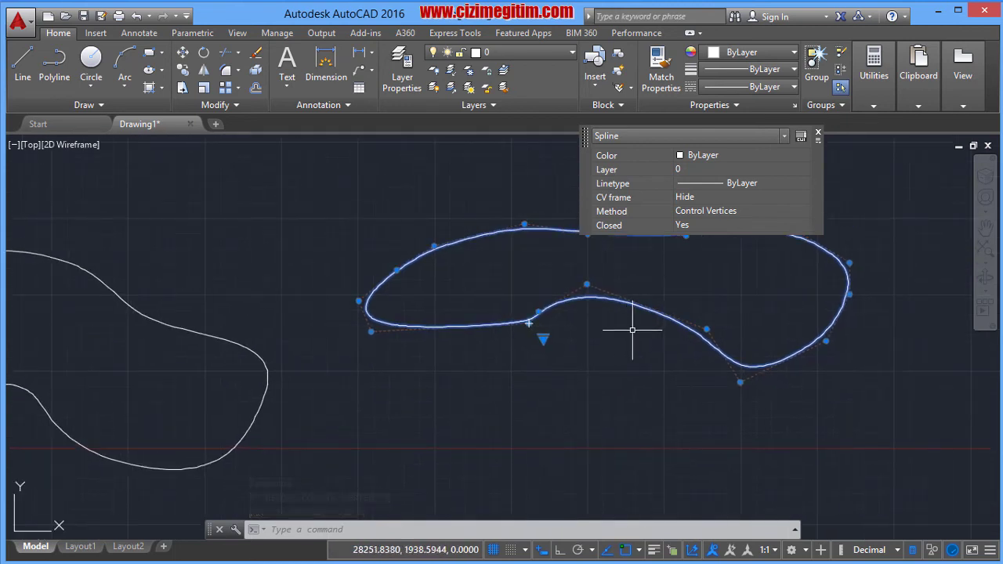
mouse_move(529, 322)
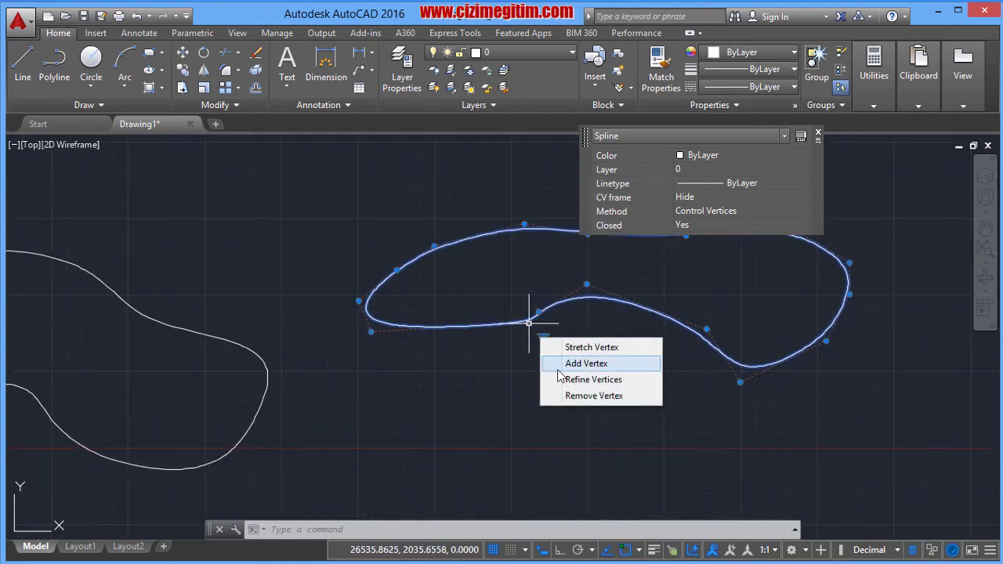
Remove the lower-right control vertex from the spline, keeping the loop closed
left_click(577, 381)
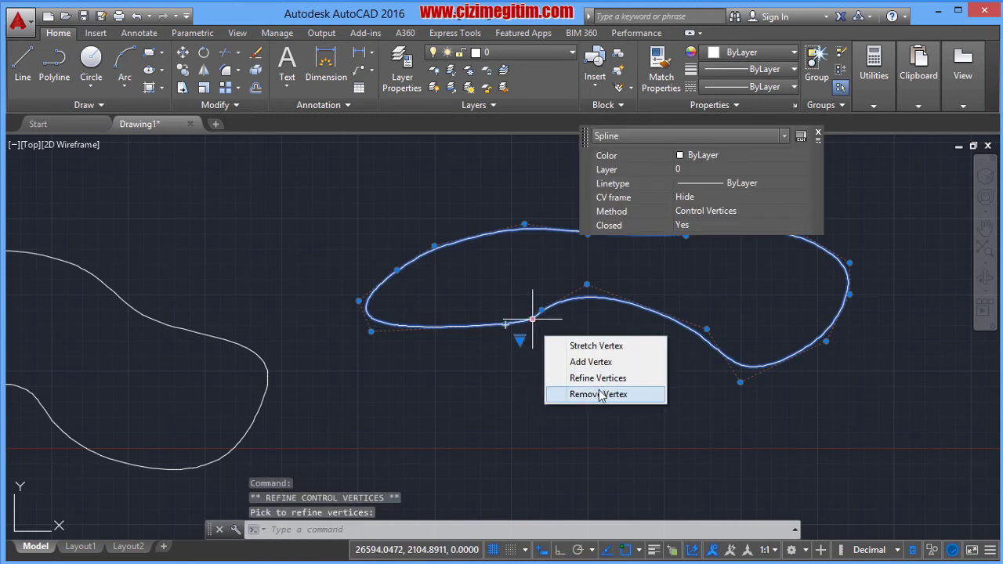
left_click(577, 397)
mouse_move(826, 342)
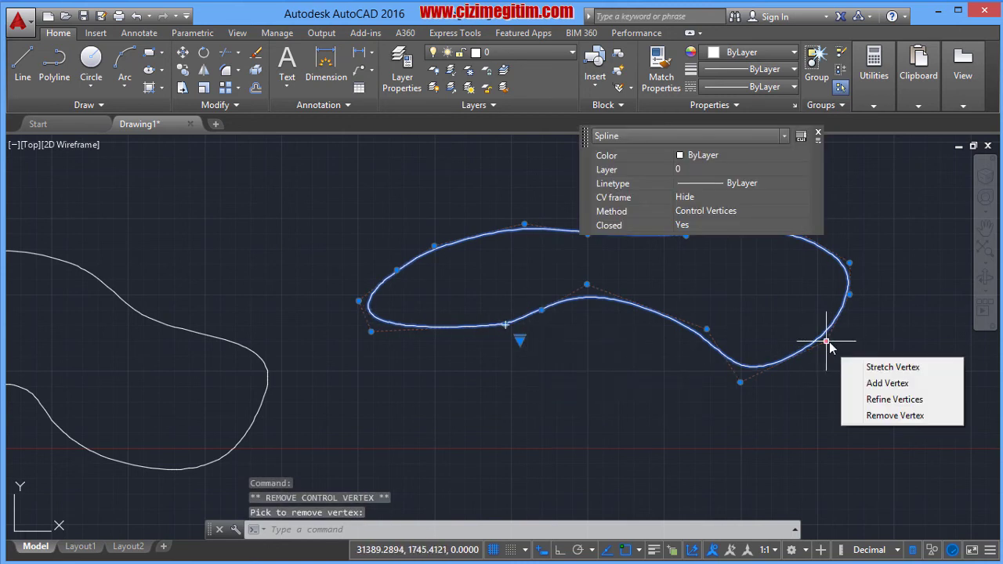
left_click(838, 415)
middle_click_drag(754, 373, 616, 329)
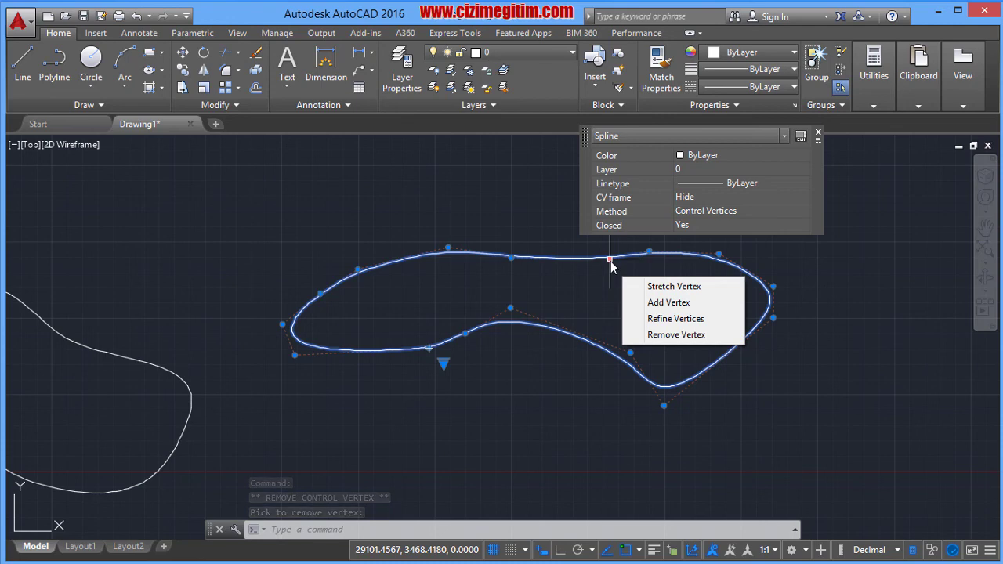
left_click(667, 335)
Zoom and pan across the drawing to review the whole row of splines
middle_click_drag(583, 298, 673, 303)
scroll(474, 291, "down", 5)
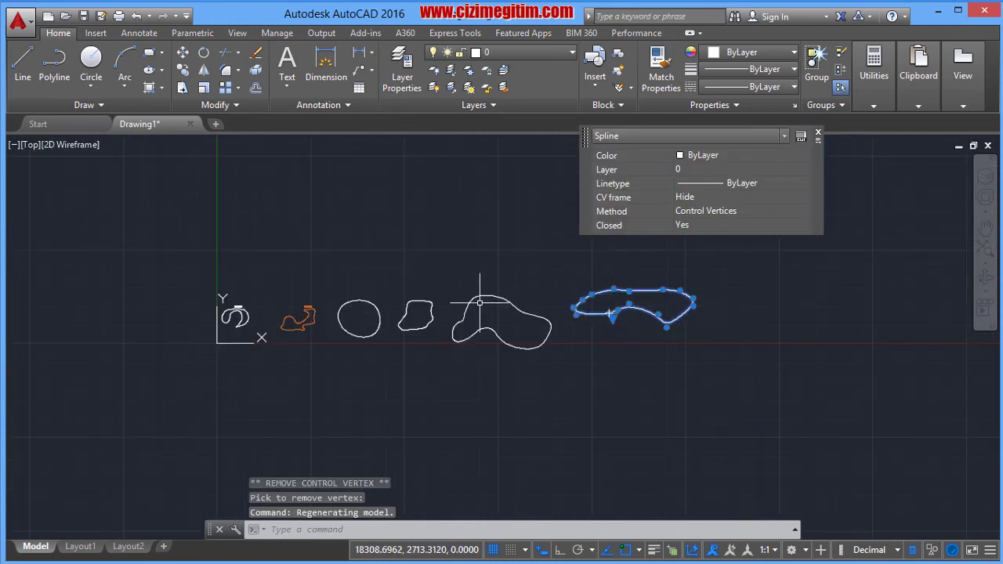
scroll(465, 291, "up", 1)
scroll(464, 290, "up", 2)
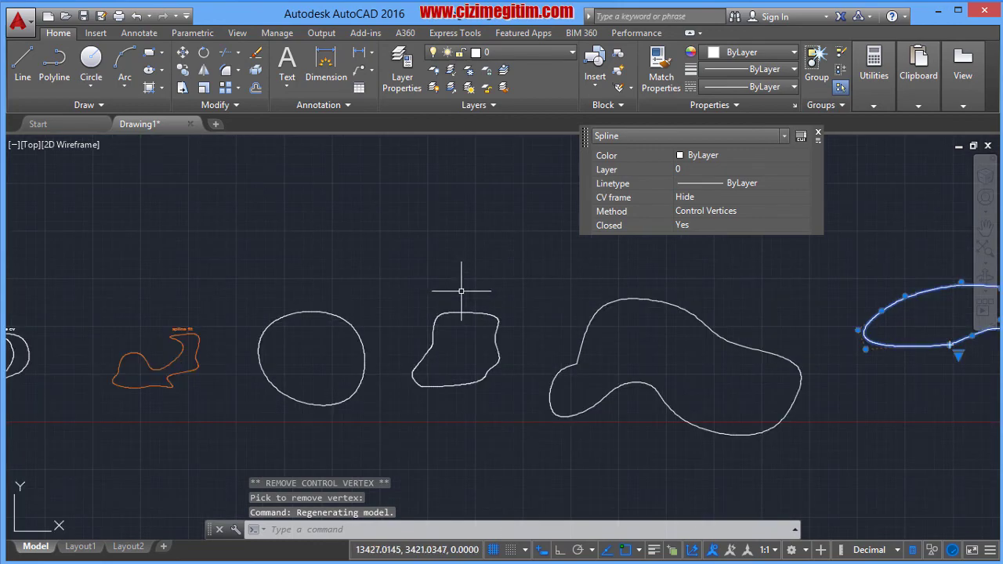
mouse_move(441, 292)
middle_mouse_down()
mouse_move(504, 291)
mouse_move(290, 280)
middle_mouse_up()
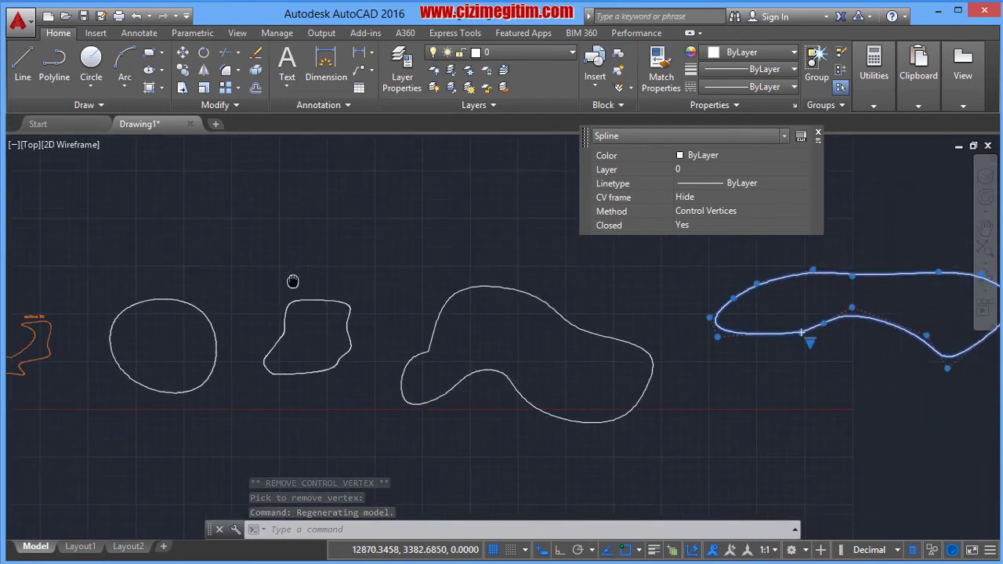